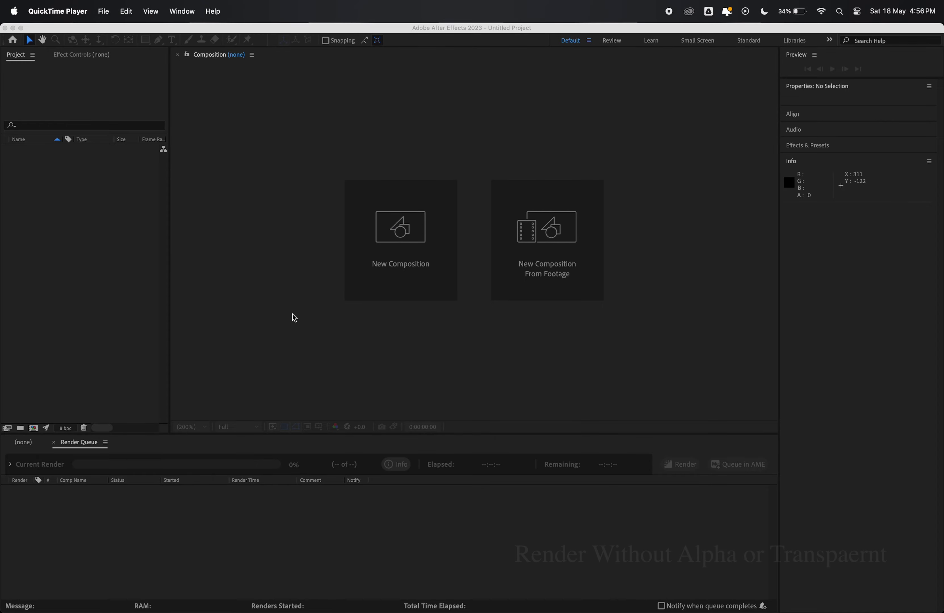
- Import Hearts.mov from the design 124 > Mov folder into the project
right_click(96, 220)
mouse_move(191, 277)
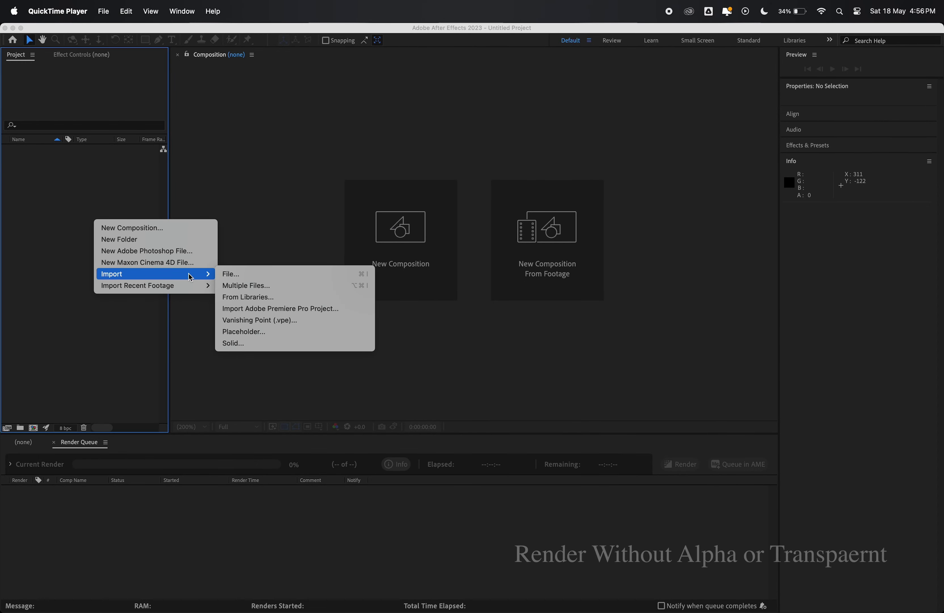
click(236, 275)
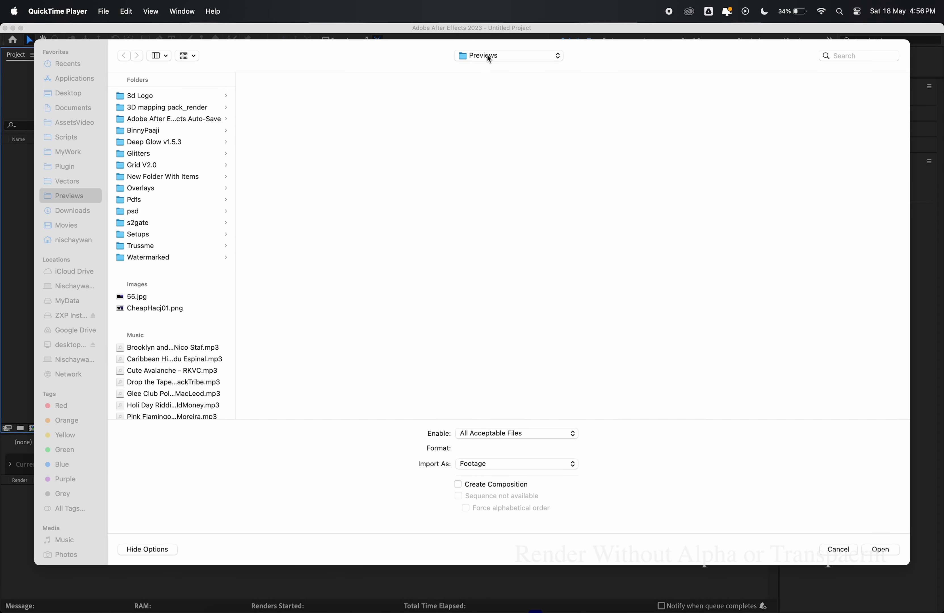
click(488, 55)
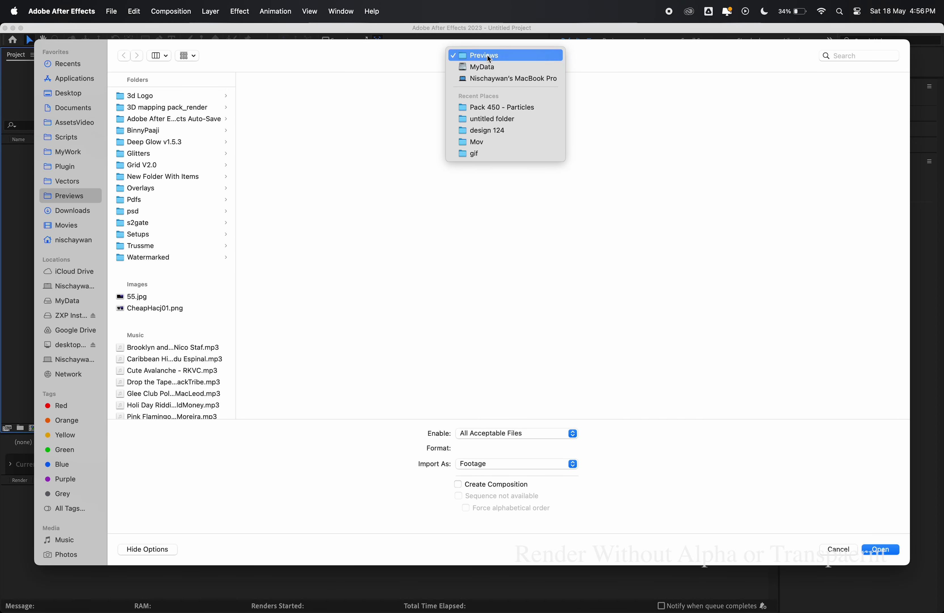
click(492, 132)
click(307, 108)
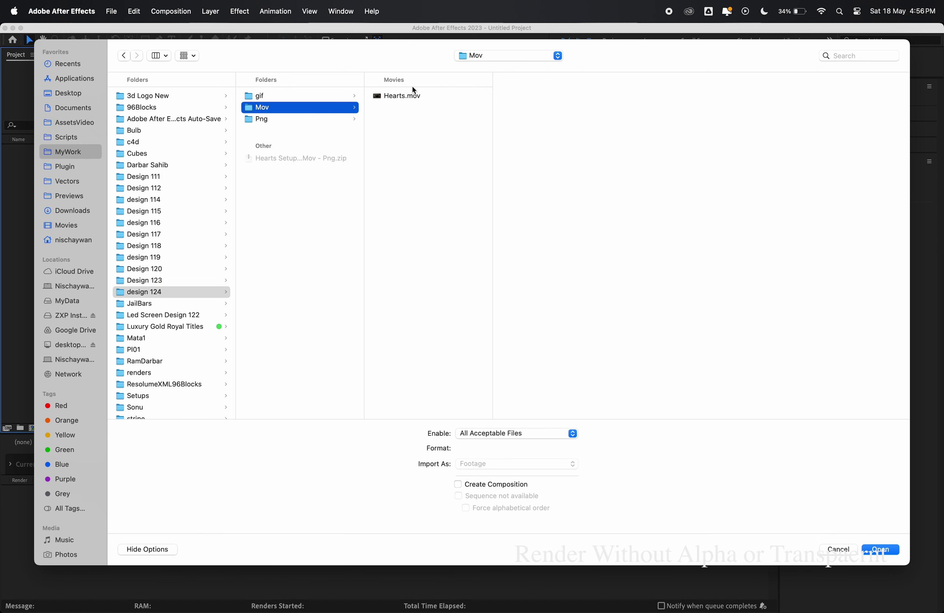
click(412, 97)
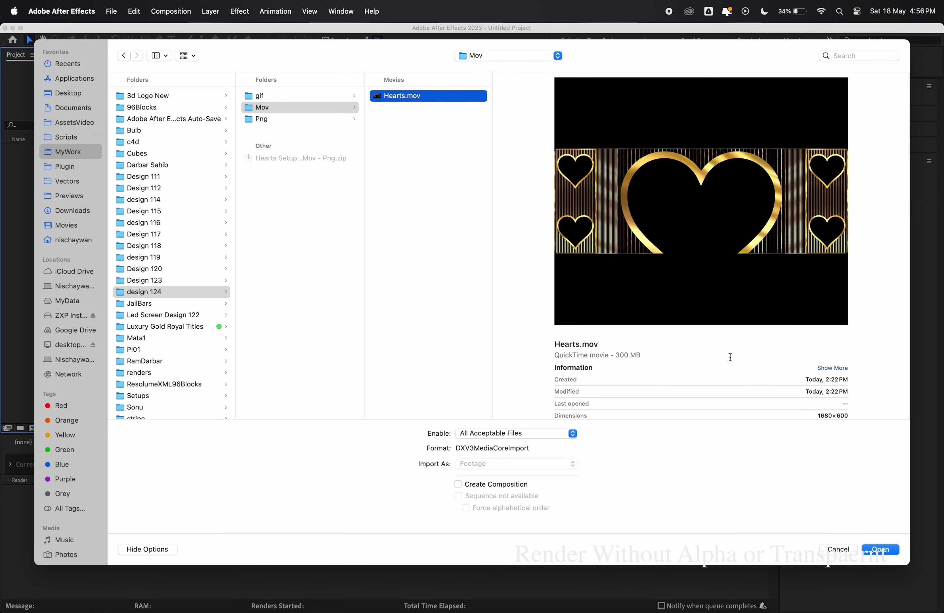
click(877, 550)
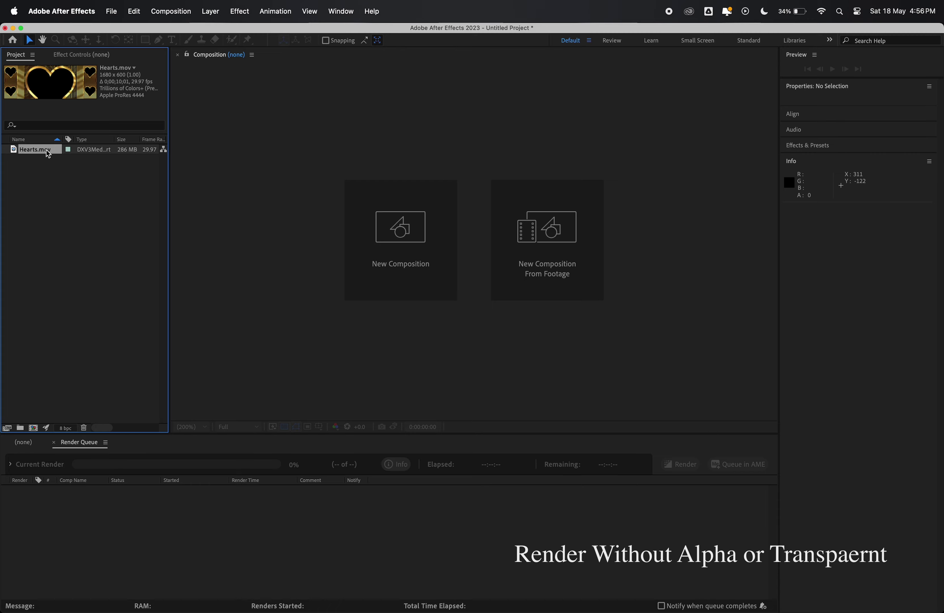
- Create a Hearts composition from Hearts.mov, then toggle the transparency grid on and off
drag(47, 150, 32, 427)
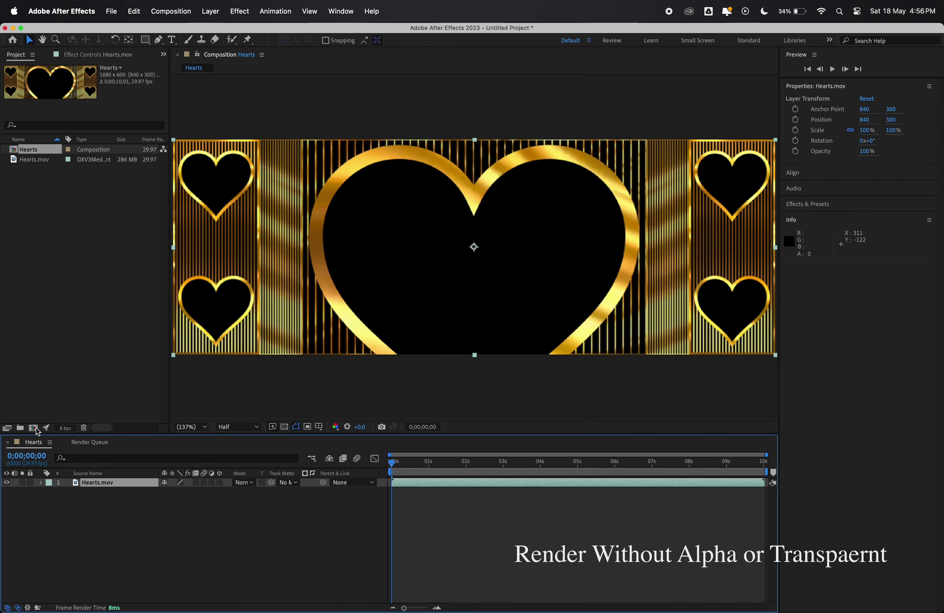
click(285, 428)
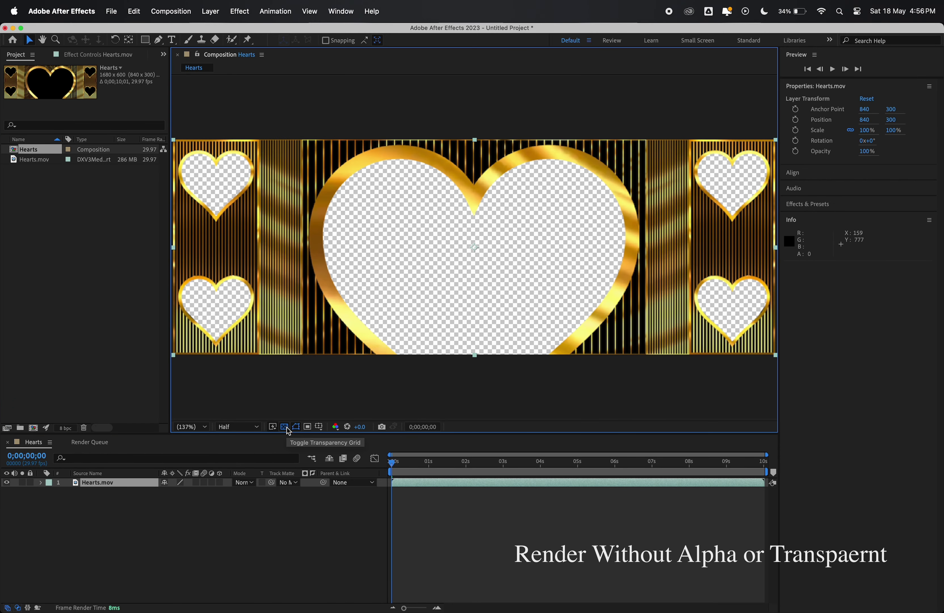
click(287, 428)
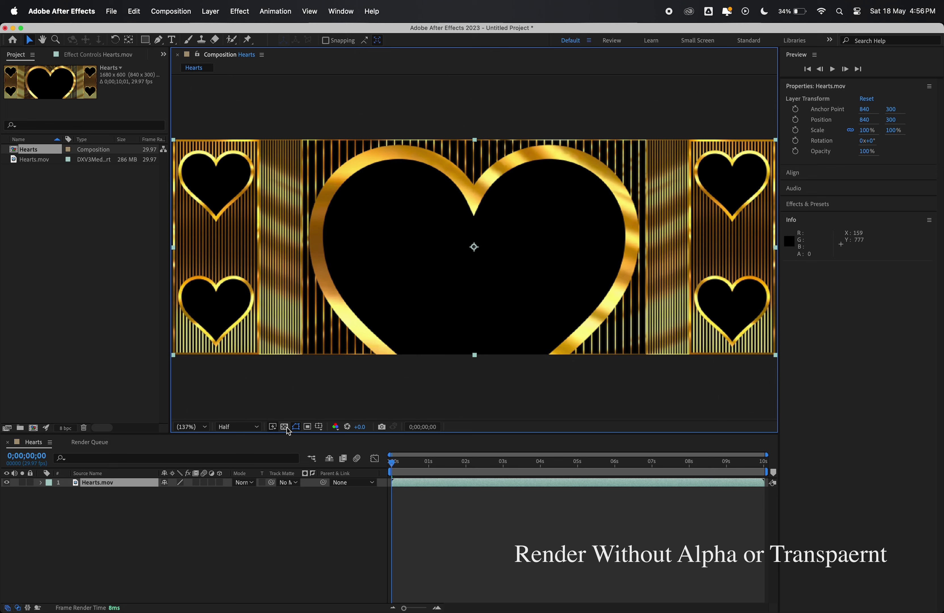
click(111, 12)
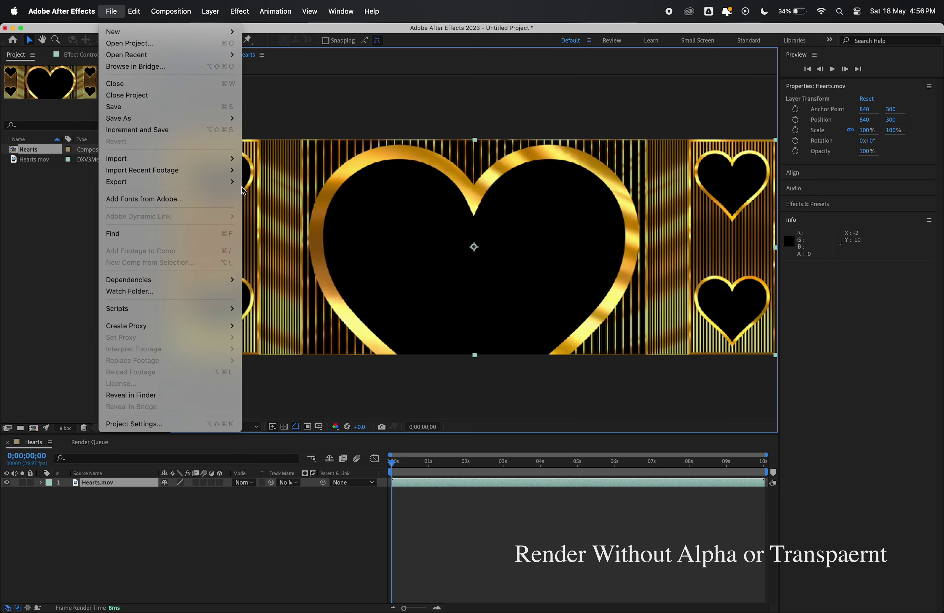
- Add the Hearts composition to the Render Queue and open its Output To save dialog
mouse_move(238, 184)
click(283, 195)
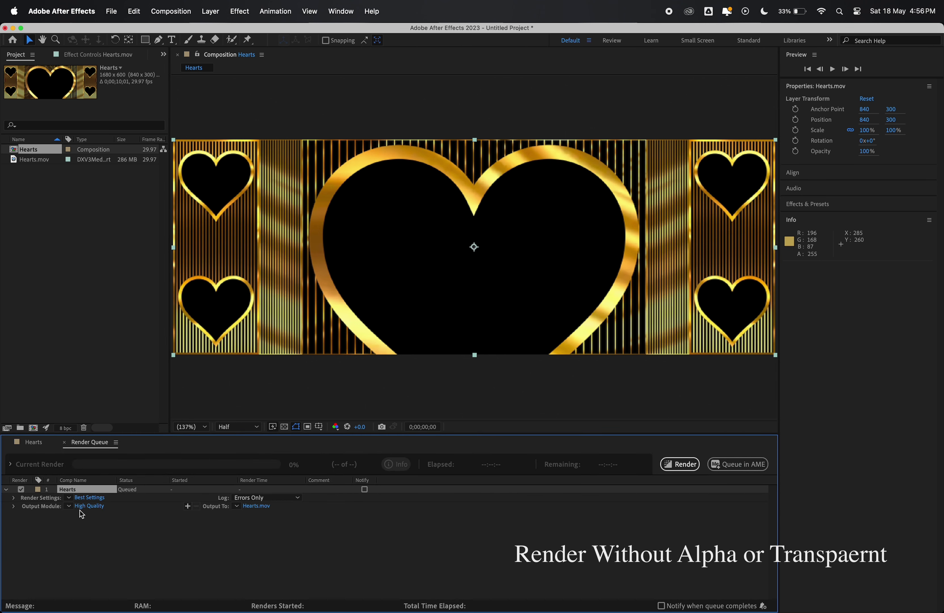
click(257, 504)
- Create a new folder named Sample on the Desktop for the render output
click(296, 151)
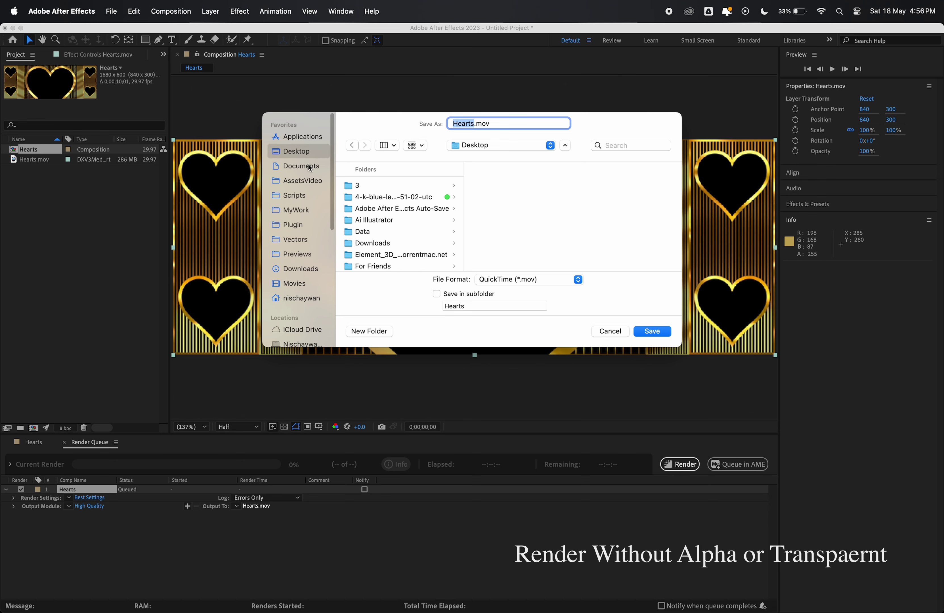
click(367, 330)
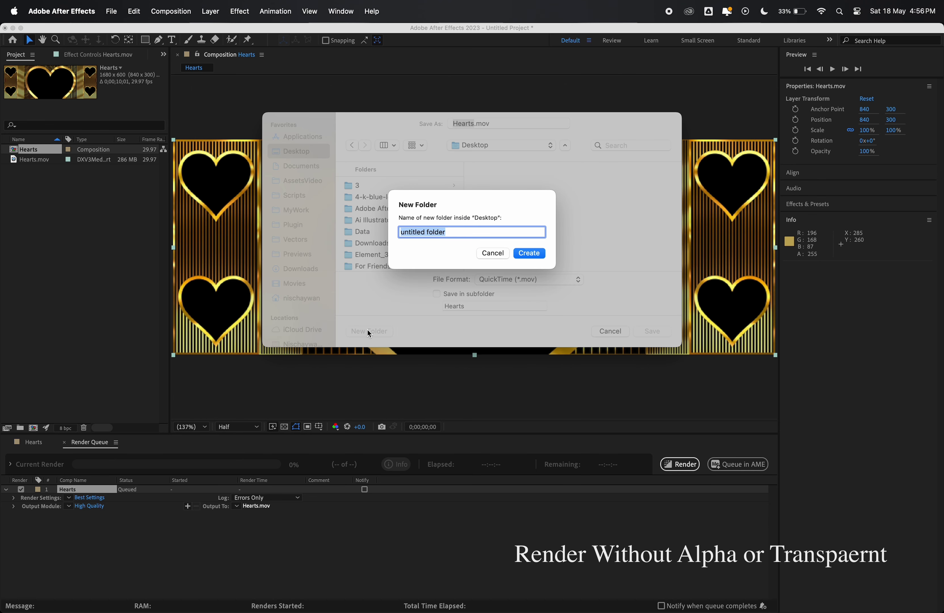
text(Sample)
click(529, 253)
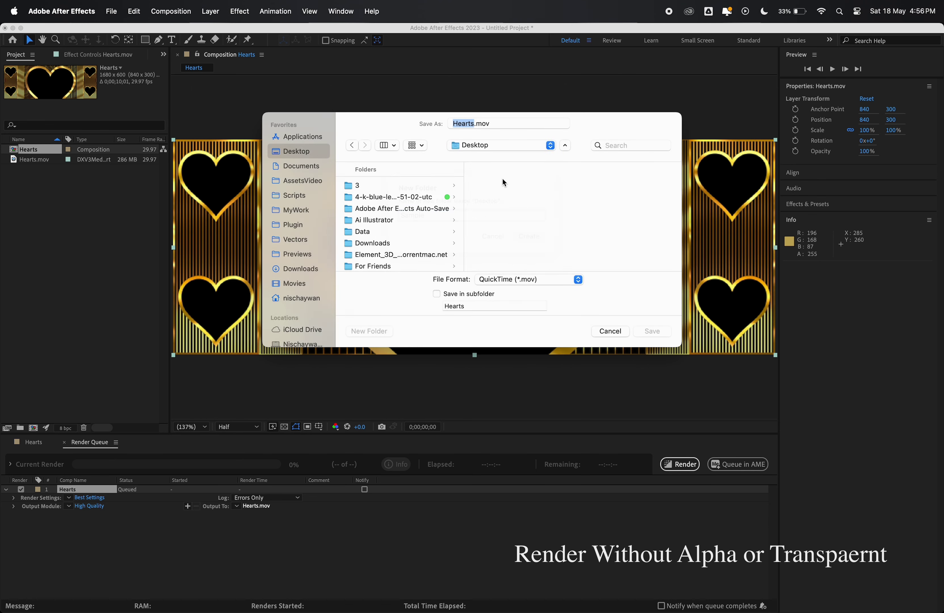
- Rename the output file to Hearts01 withoutAlpha.mov
click(474, 123)
text(01)
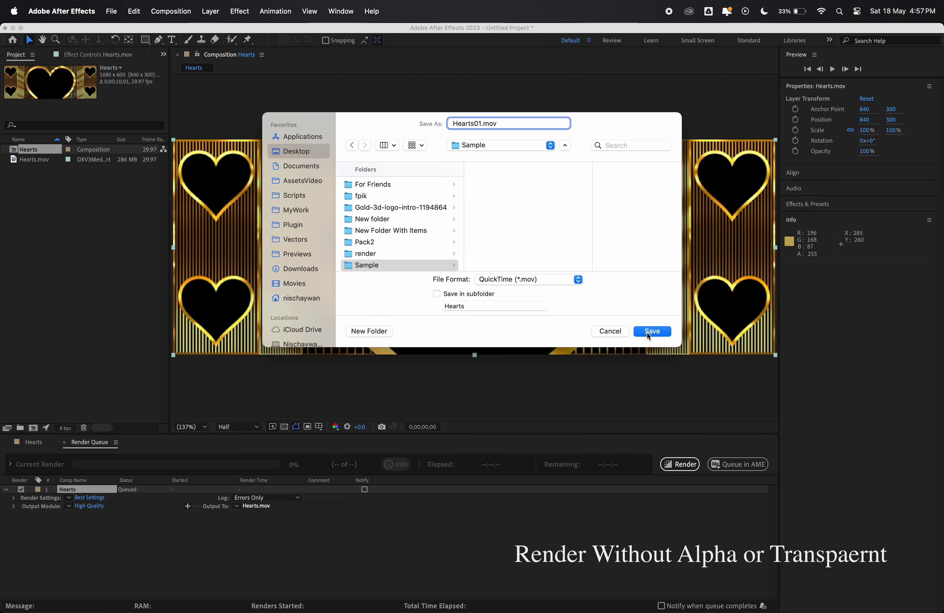
text(w)
text(ithout)
text(A)
text(lpha)
- Save the output as Hearts01 withoutAlpha.mov and render the queued Hearts composition
click(648, 331)
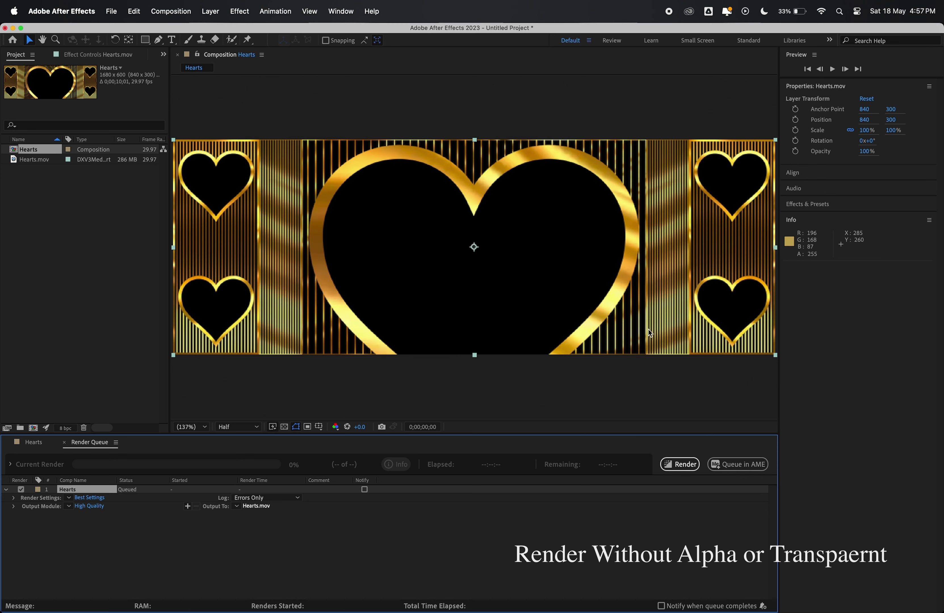
click(690, 469)
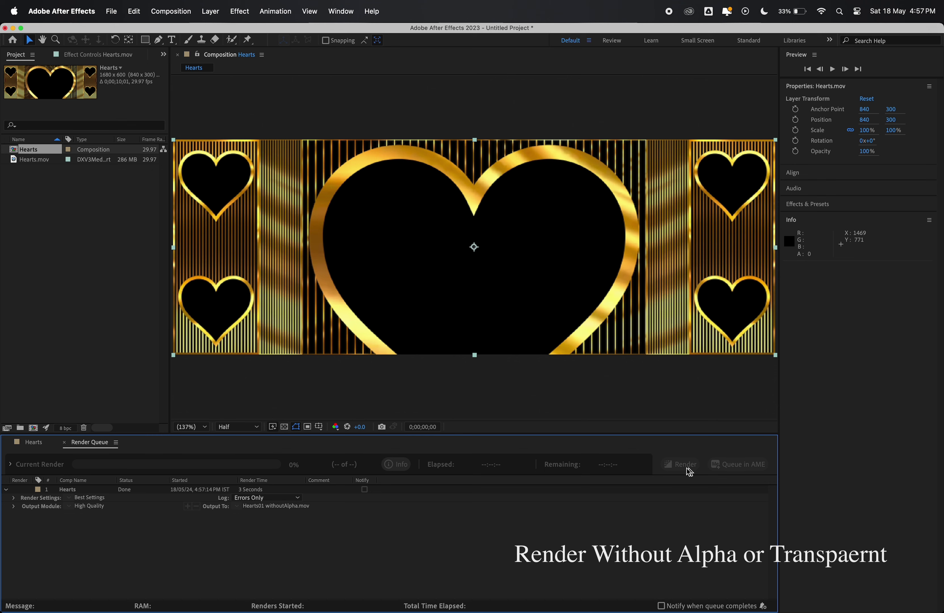
- In the import dialog, open Desktop > Sample and preview the rendered Hearts01 withoutAlpha.mov
right_click(49, 196)
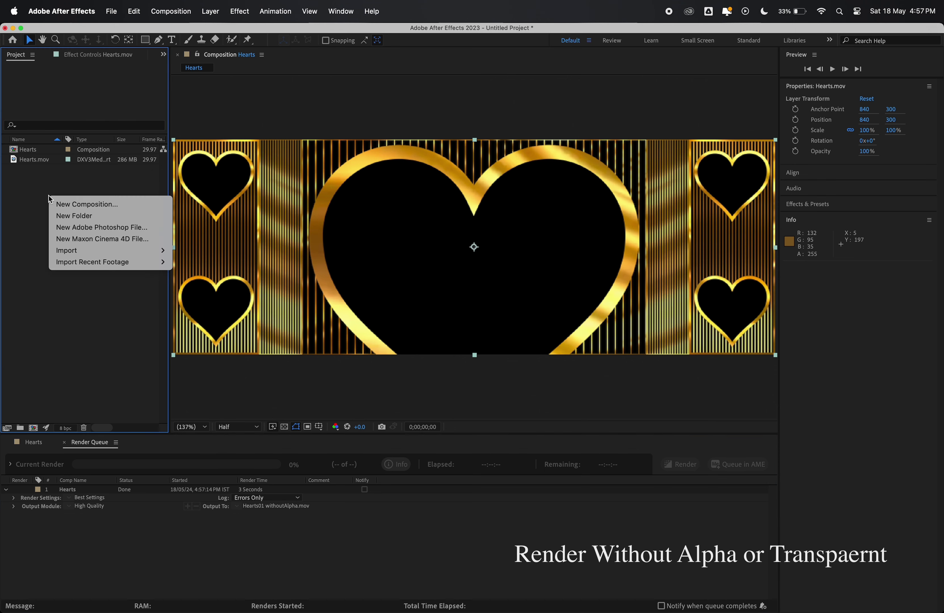
mouse_move(151, 250)
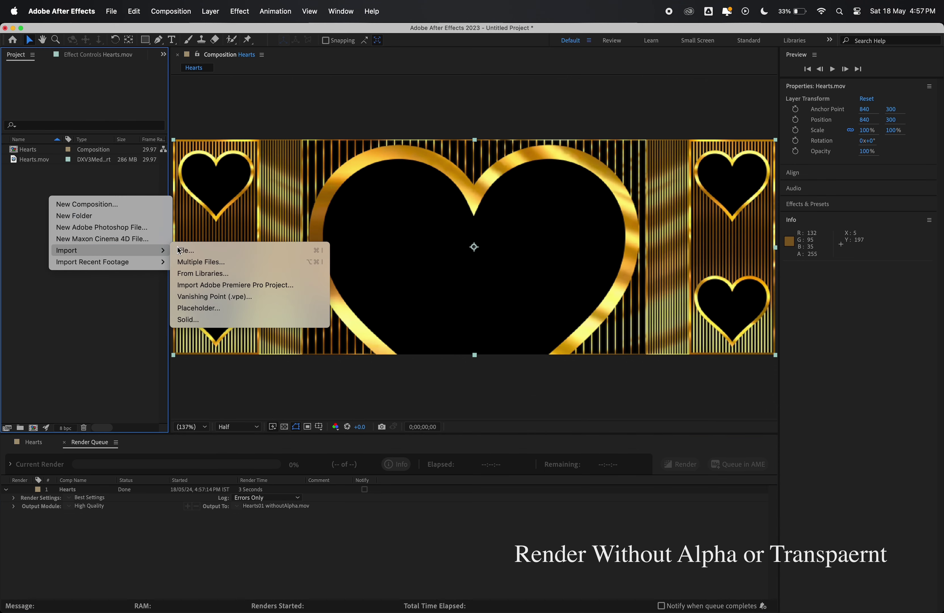
click(192, 250)
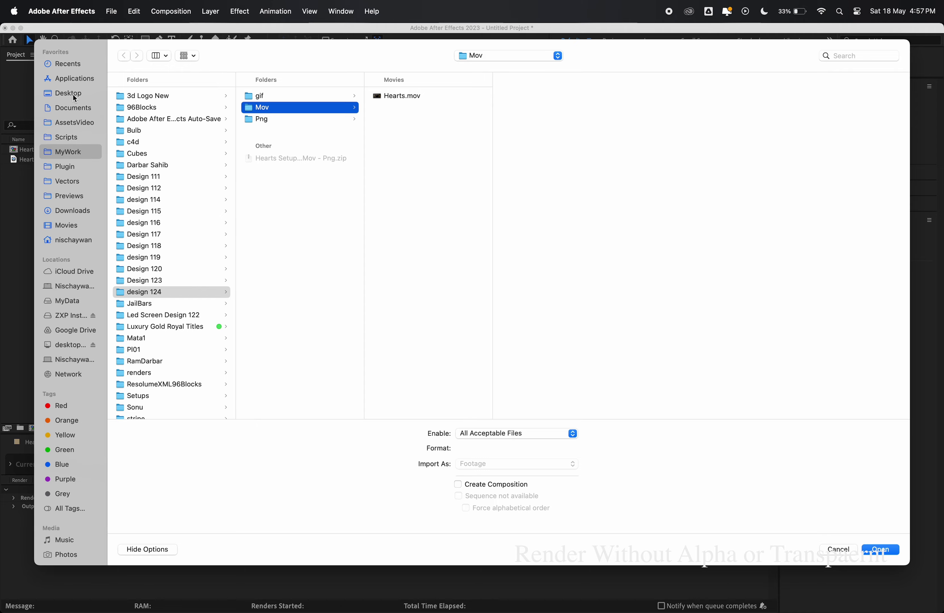
click(74, 98)
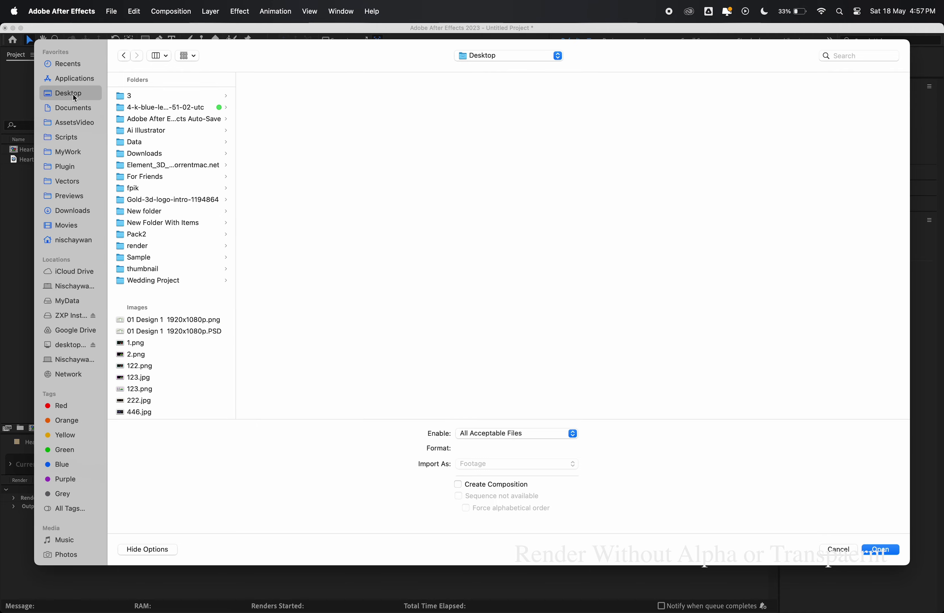
click(148, 255)
click(327, 96)
key(space)
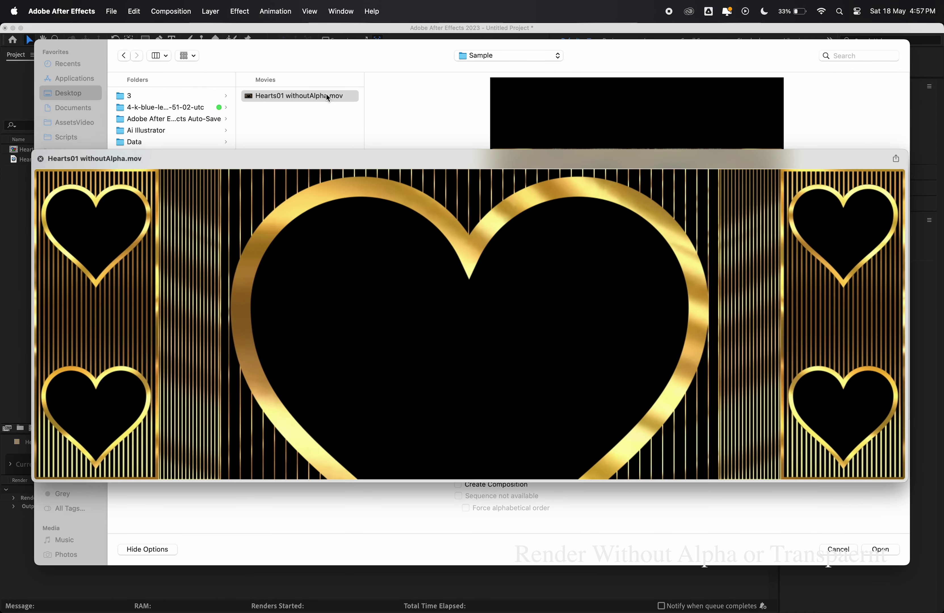
key(space)
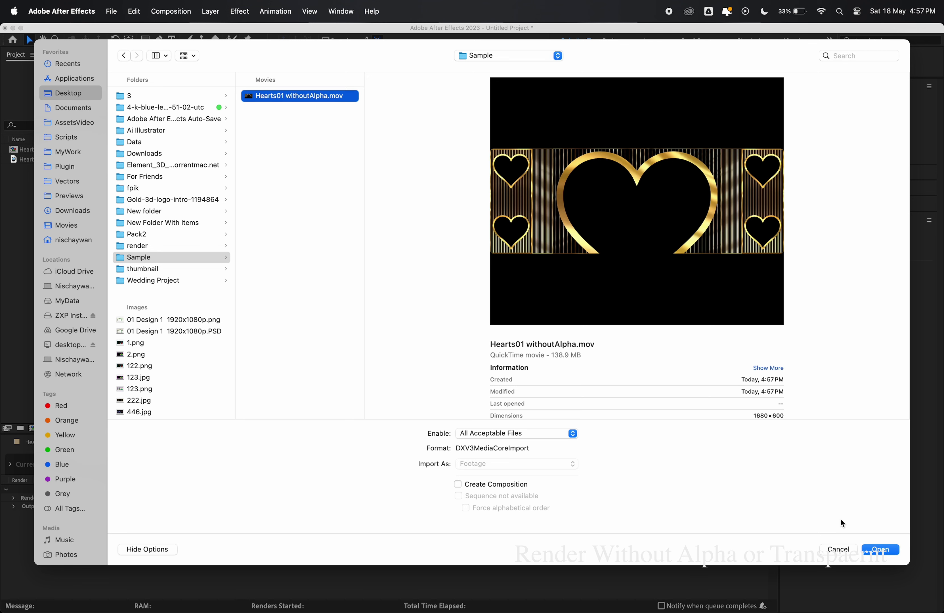
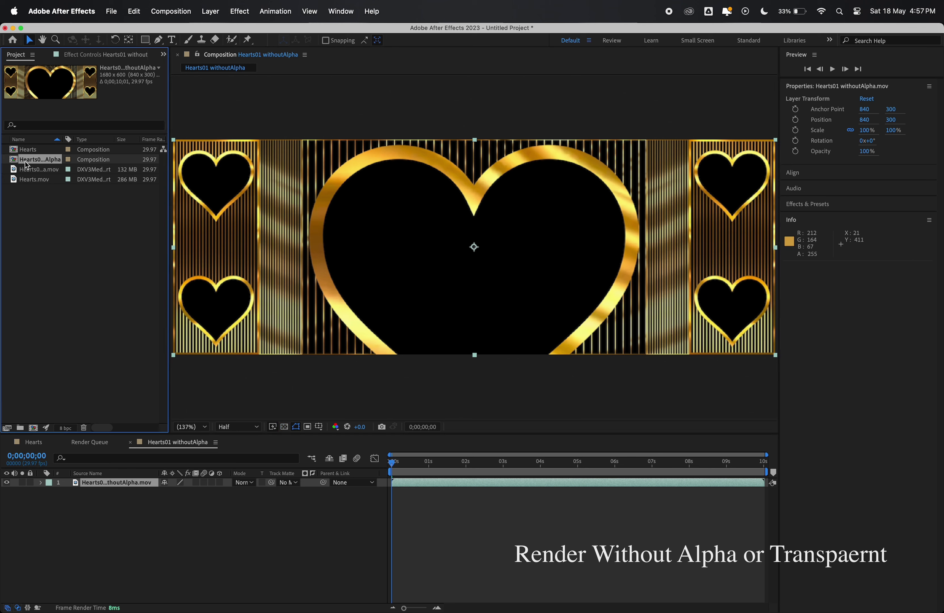
- Delete the Hearts01 withoutAlpha composition from the Project panel and confirm the deletion
right_click(25, 161)
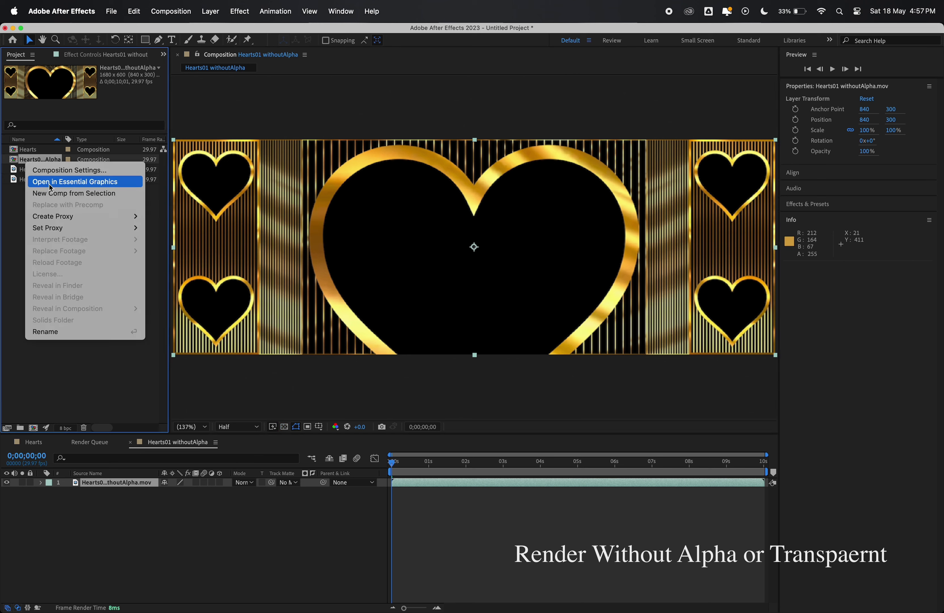
click(16, 164)
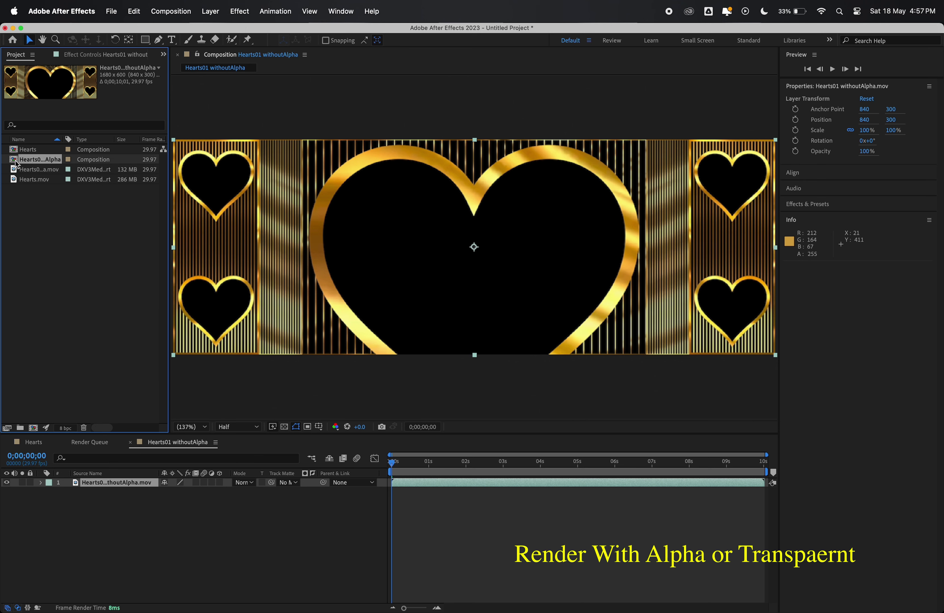
key(Delete)
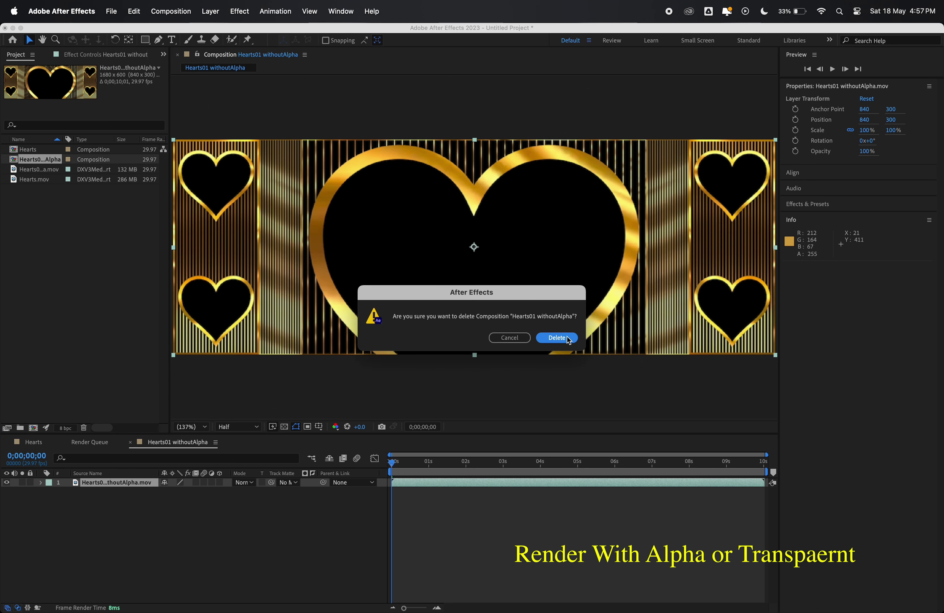
click(567, 337)
- Turn on the transparency grid in the Hearts composition viewer
click(40, 442)
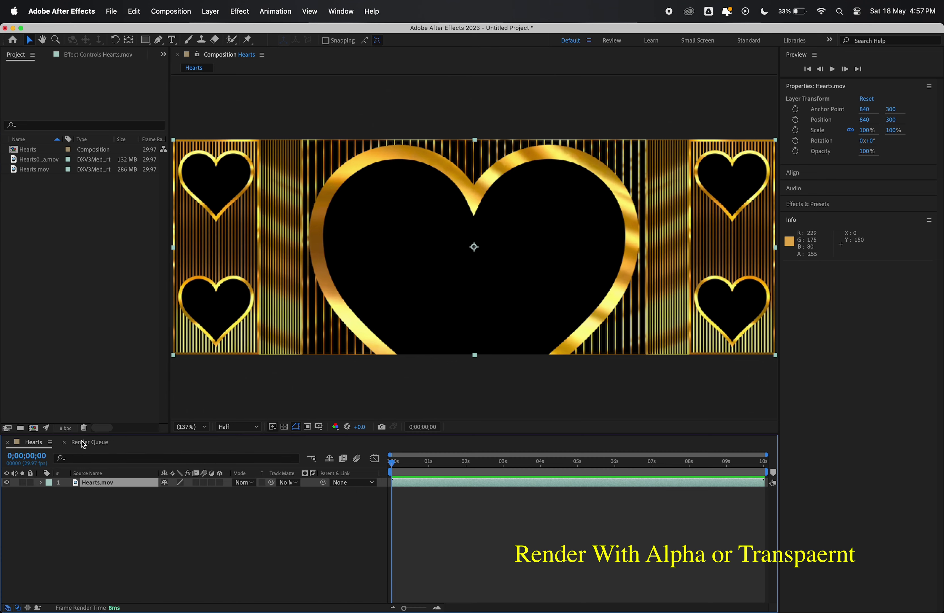
click(284, 427)
click(284, 427)
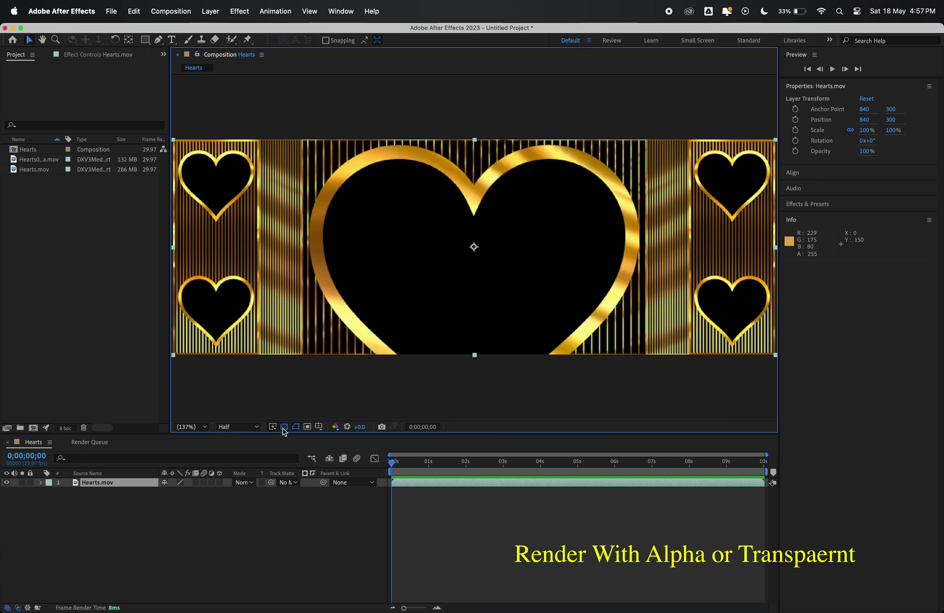
click(285, 426)
- Add the Hearts composition to the Render Queue via File > Export
click(112, 11)
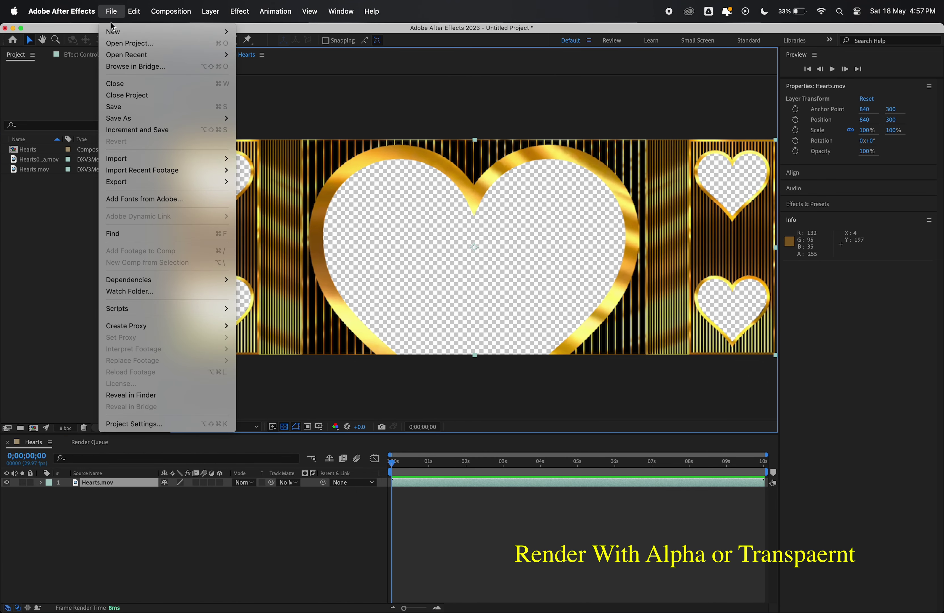
mouse_move(222, 186)
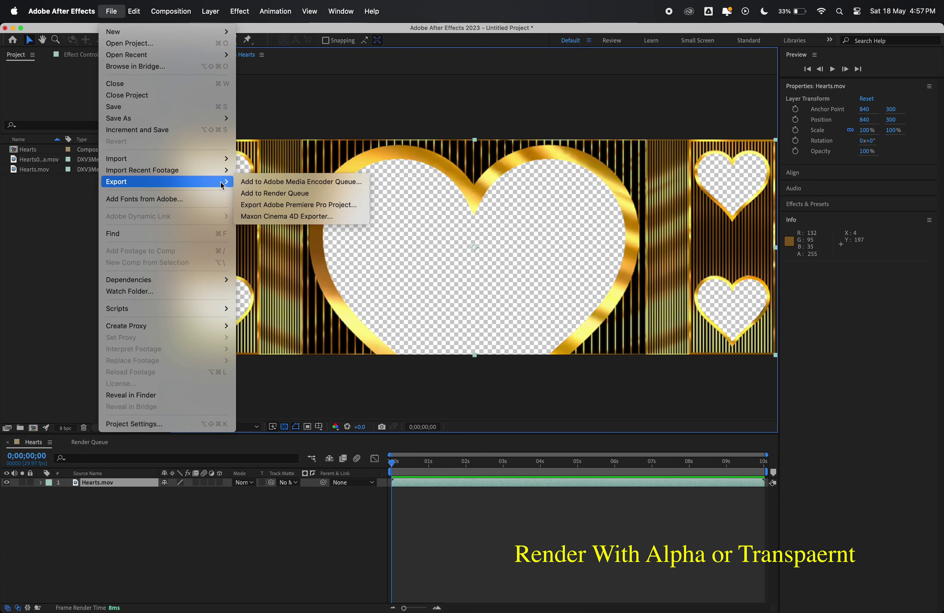
click(251, 194)
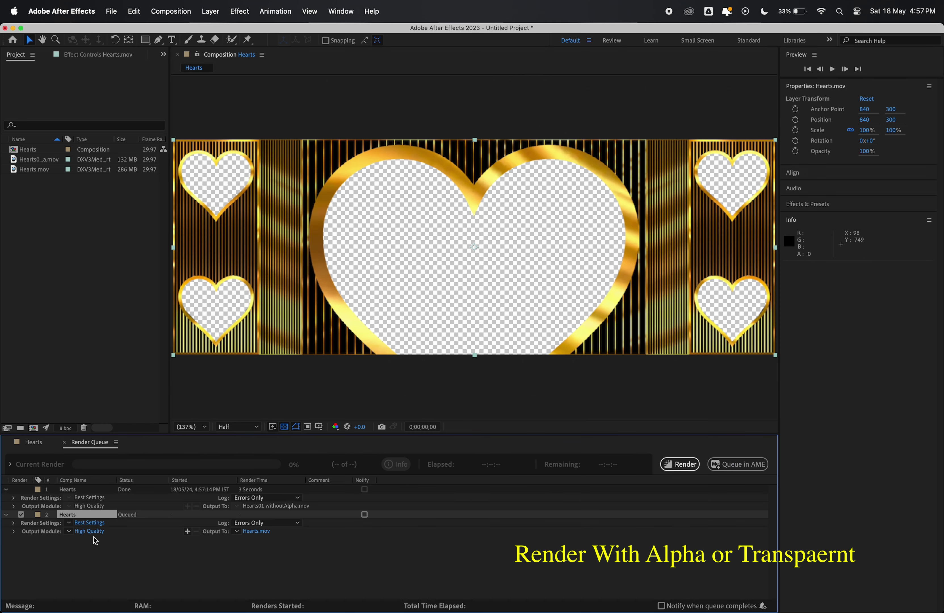
- Set the Hearts output module to QuickTime with Apple ProRes 4444 and RGB + Alpha channels
click(89, 532)
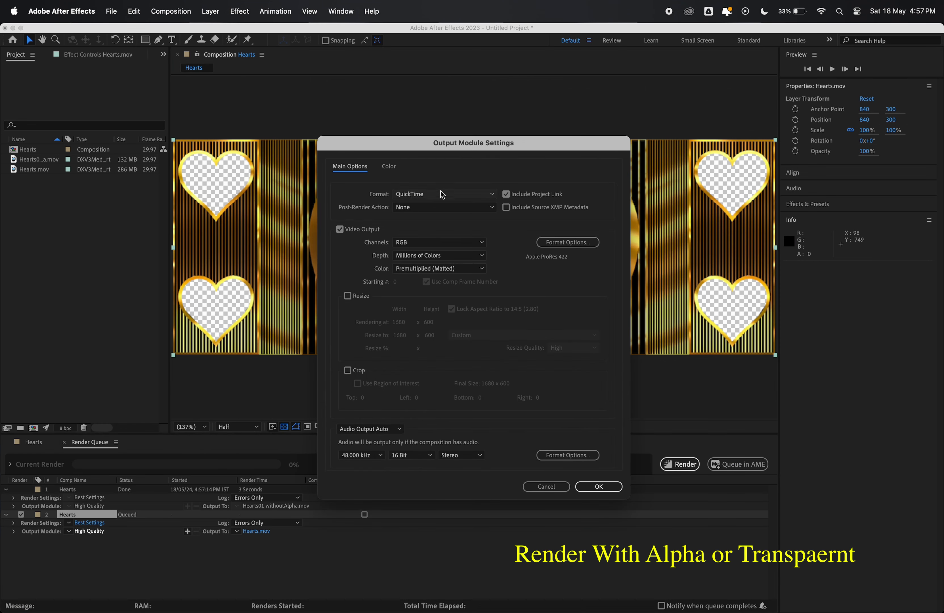
click(439, 200)
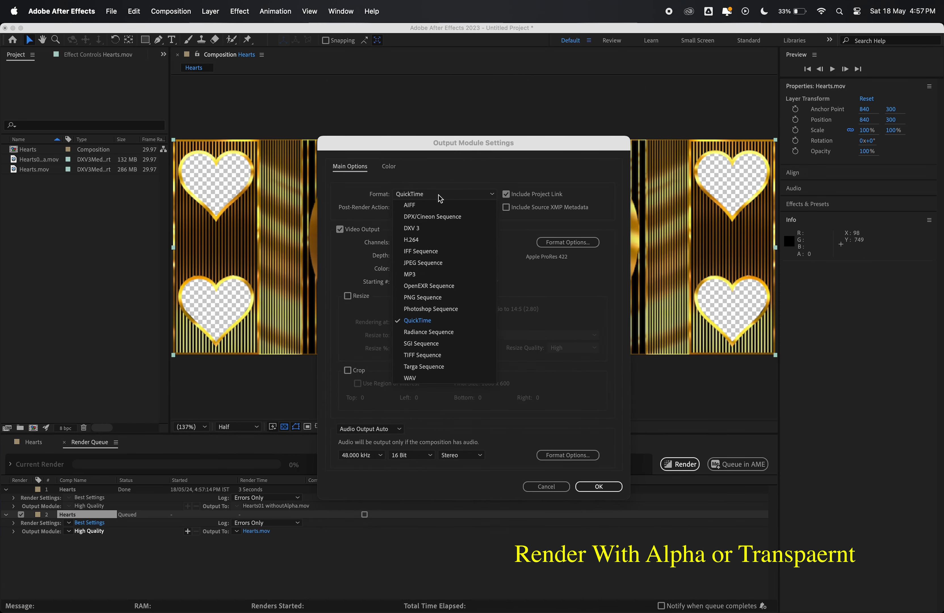
click(420, 320)
click(436, 243)
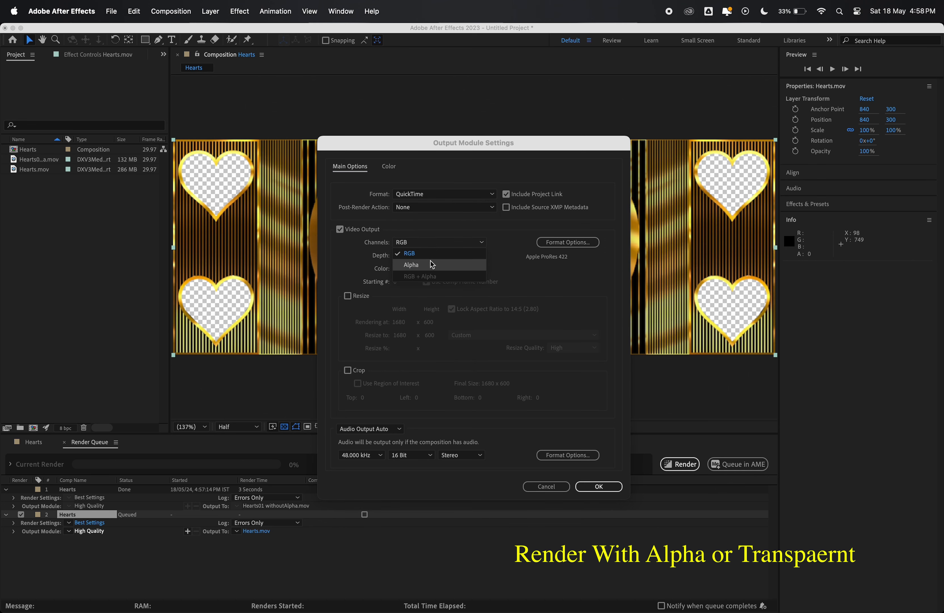
click(431, 276)
click(568, 242)
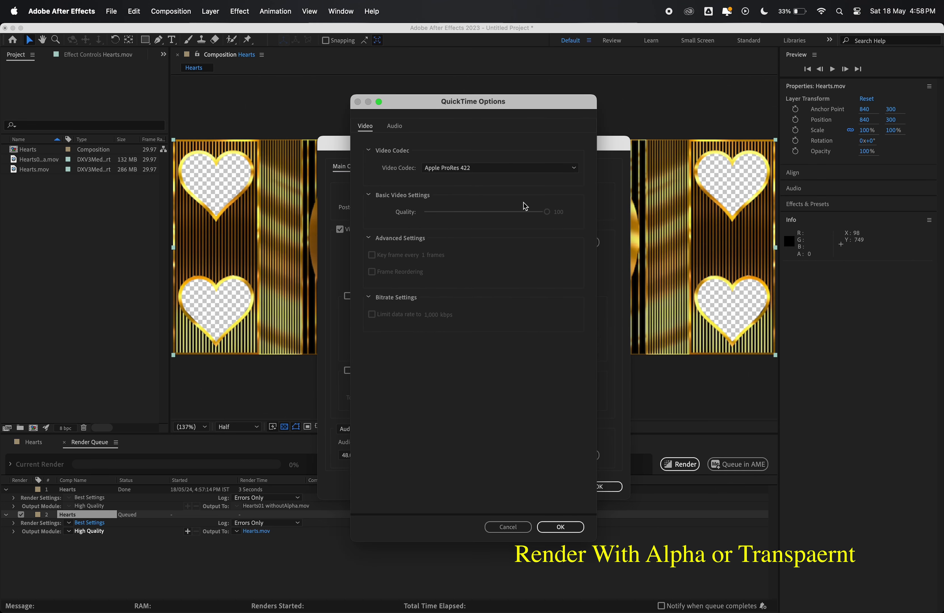
click(504, 175)
click(480, 238)
click(569, 528)
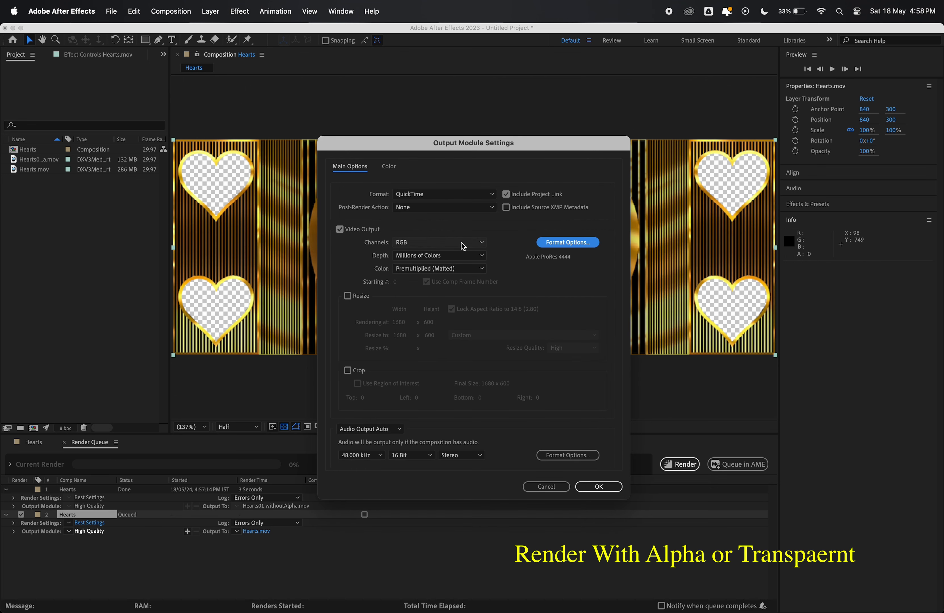
click(462, 243)
click(439, 277)
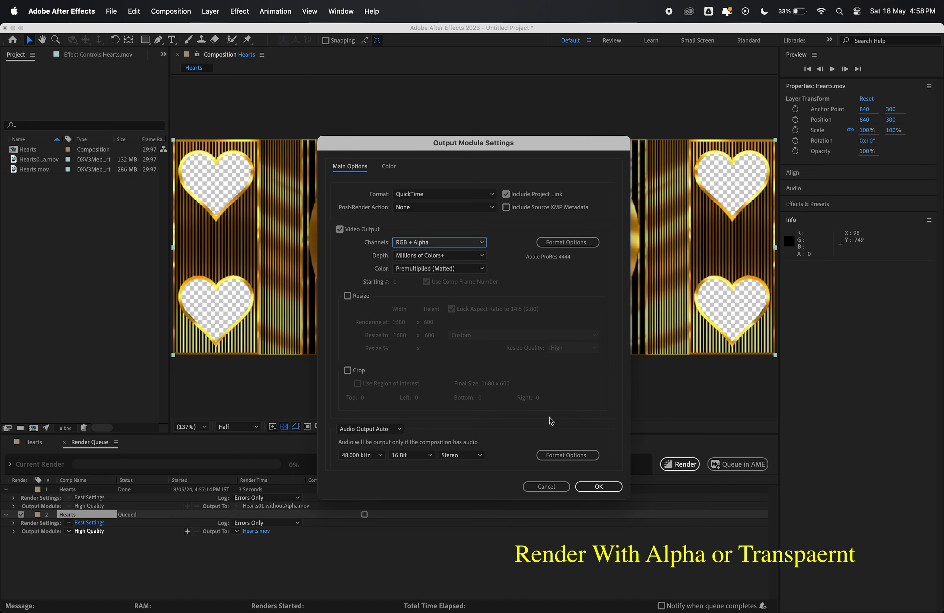
click(600, 487)
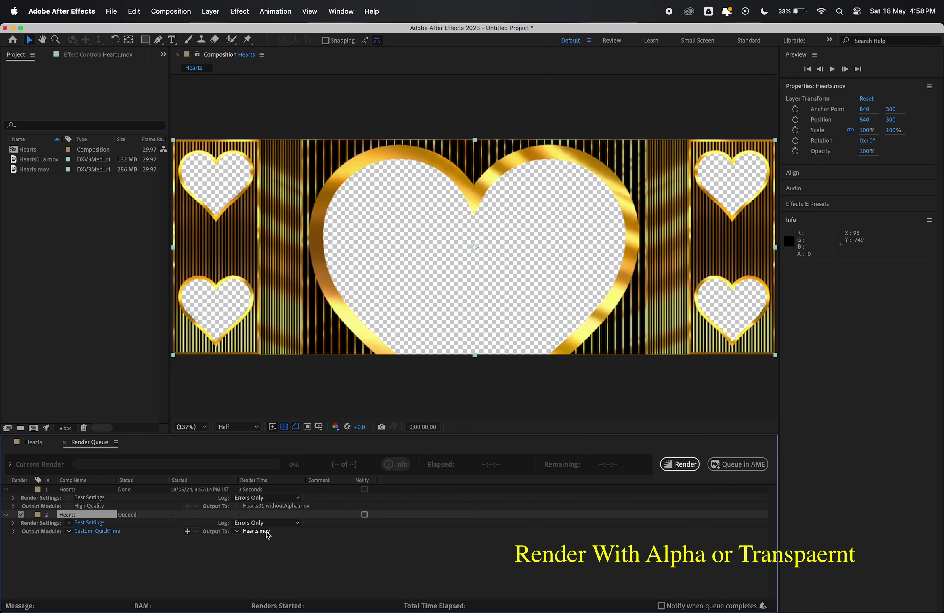
- Rename the output file to 'Hearts With Alpha.mov' and render the Hearts item
click(266, 532)
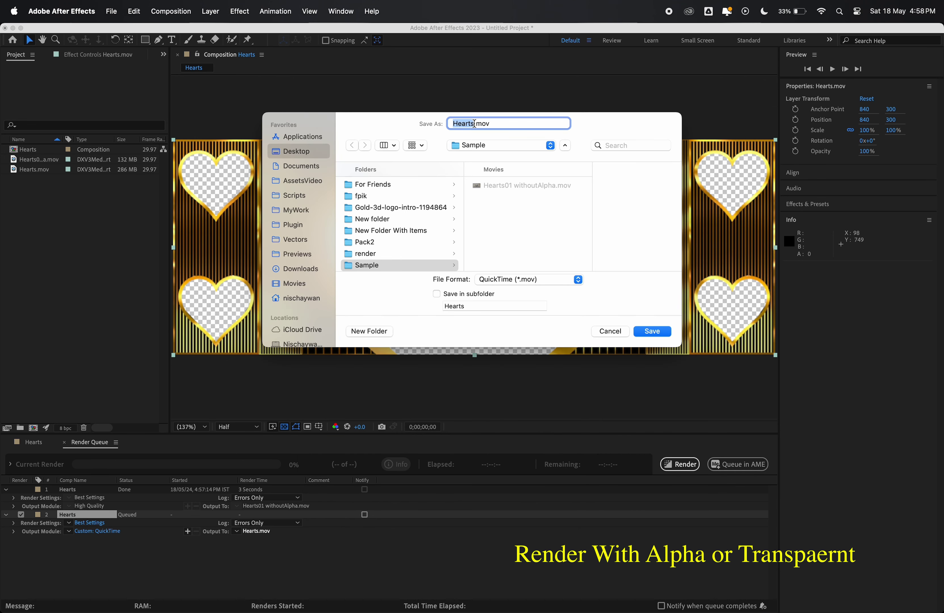
click(474, 124)
text(W)
text(ith )
text(Alpha)
click(667, 337)
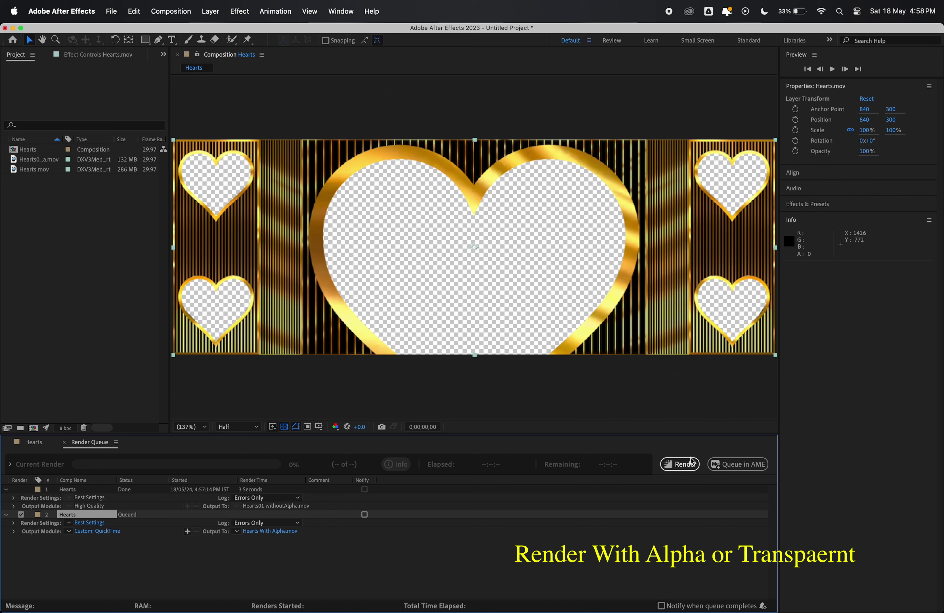
click(691, 465)
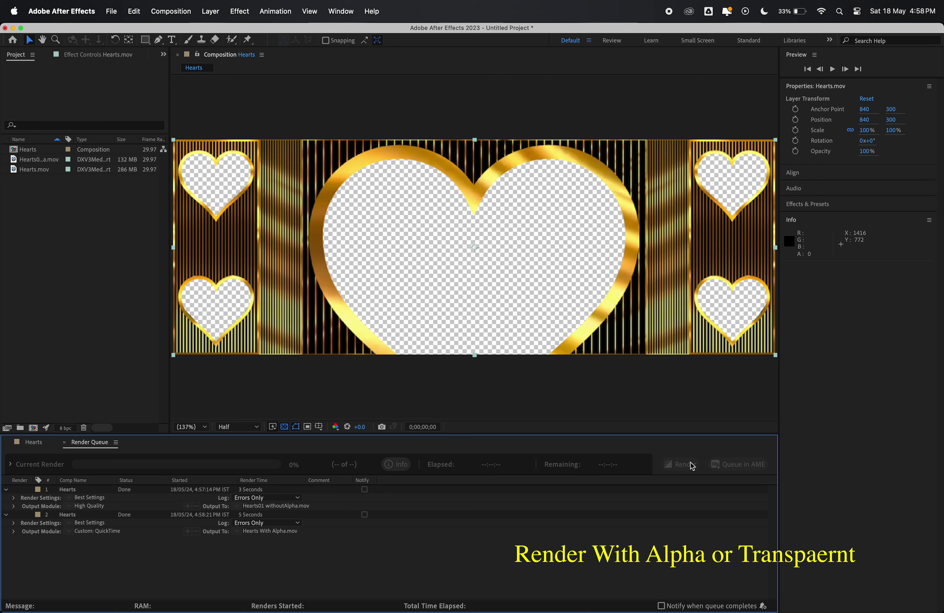
- Import Hearts01 withoutAlpha.mov and make a composition from it, transparency grid off
click(35, 443)
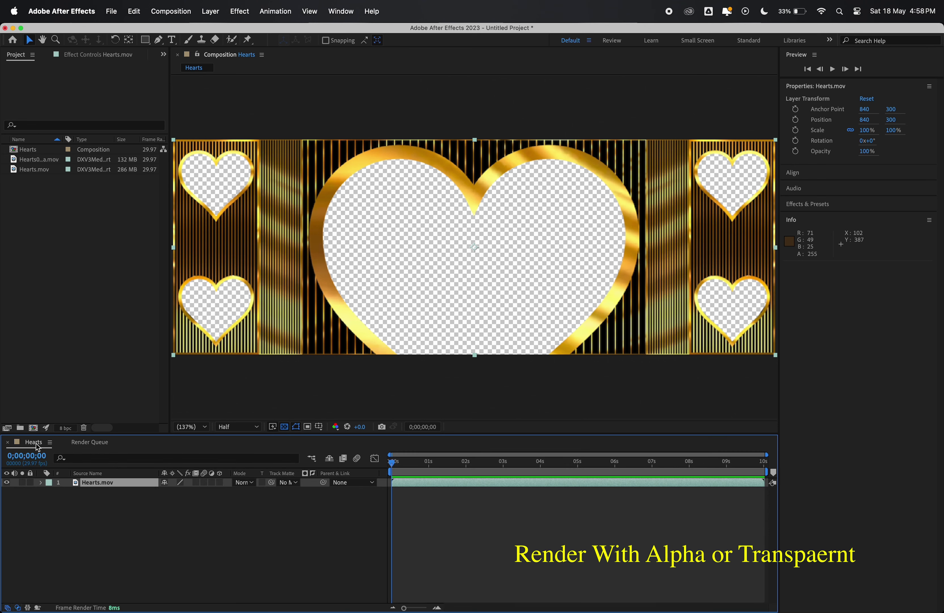
right_click(80, 262)
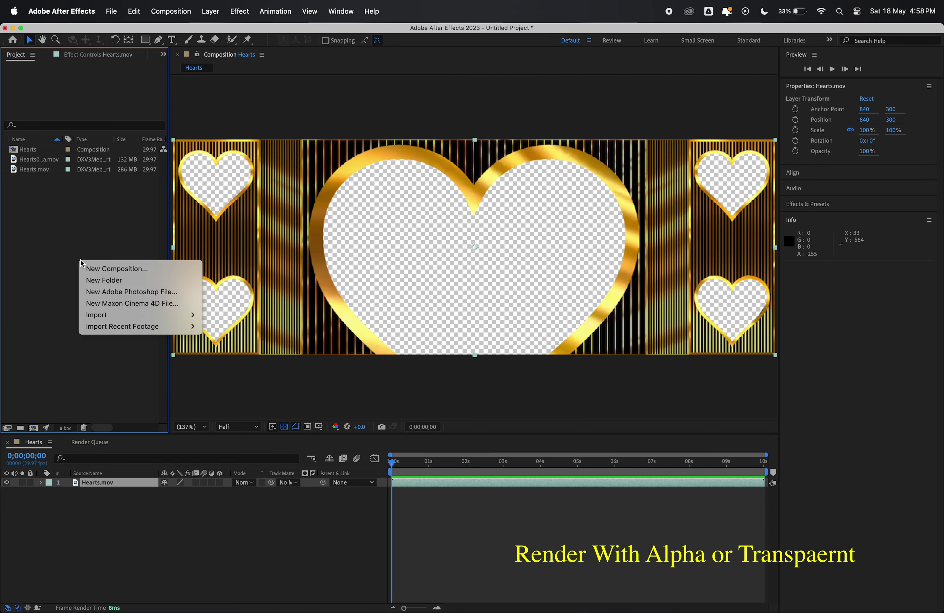
mouse_move(160, 315)
click(225, 316)
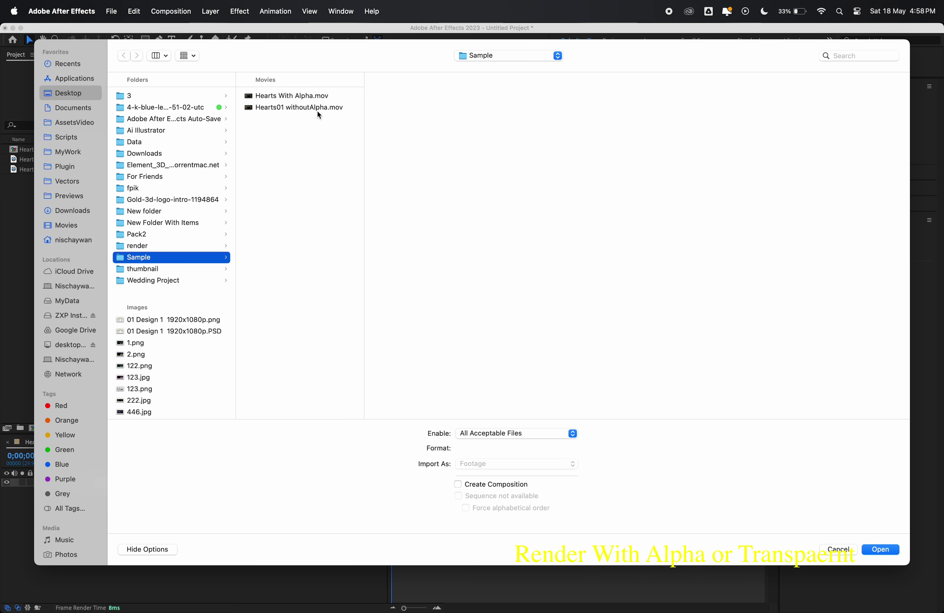
click(317, 109)
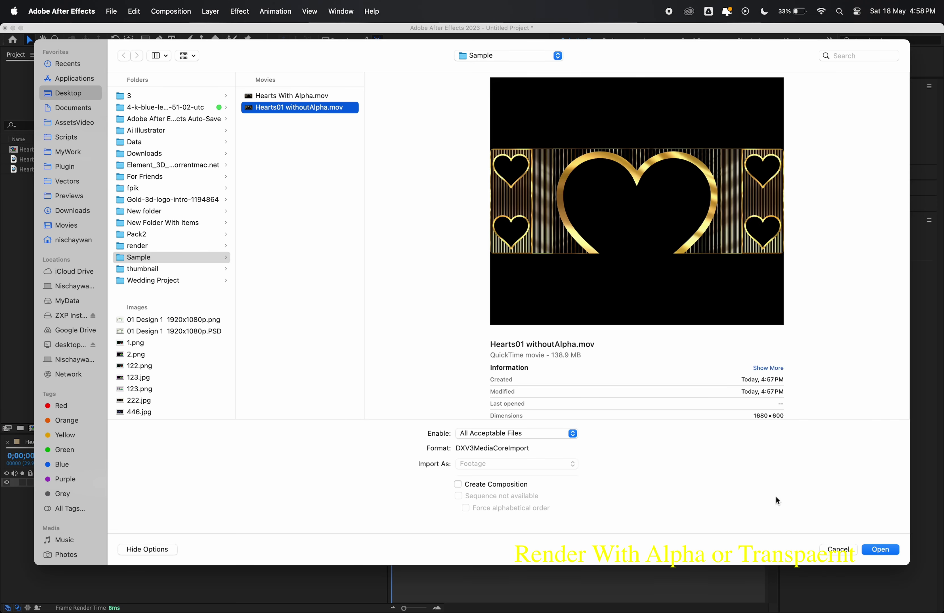
click(880, 550)
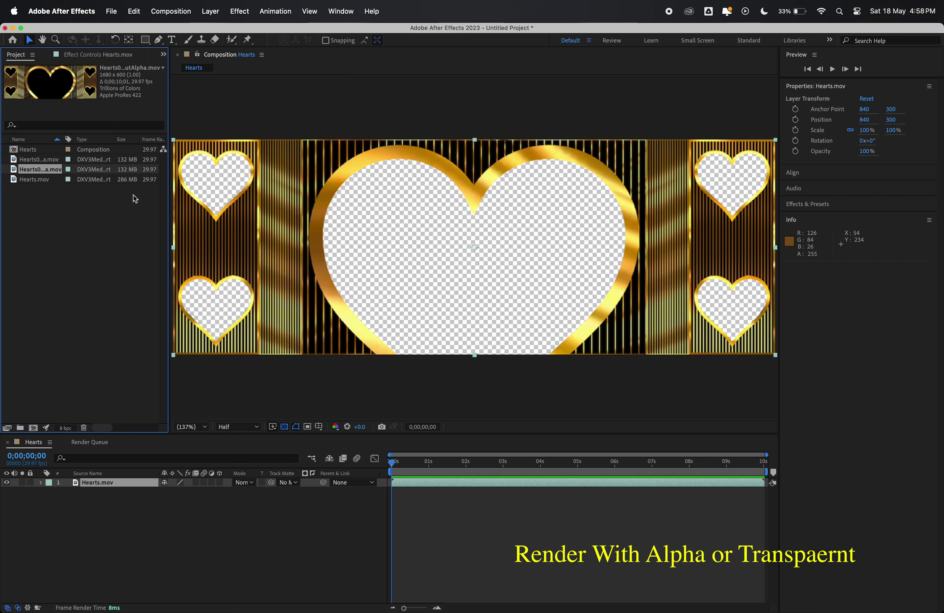
click(35, 426)
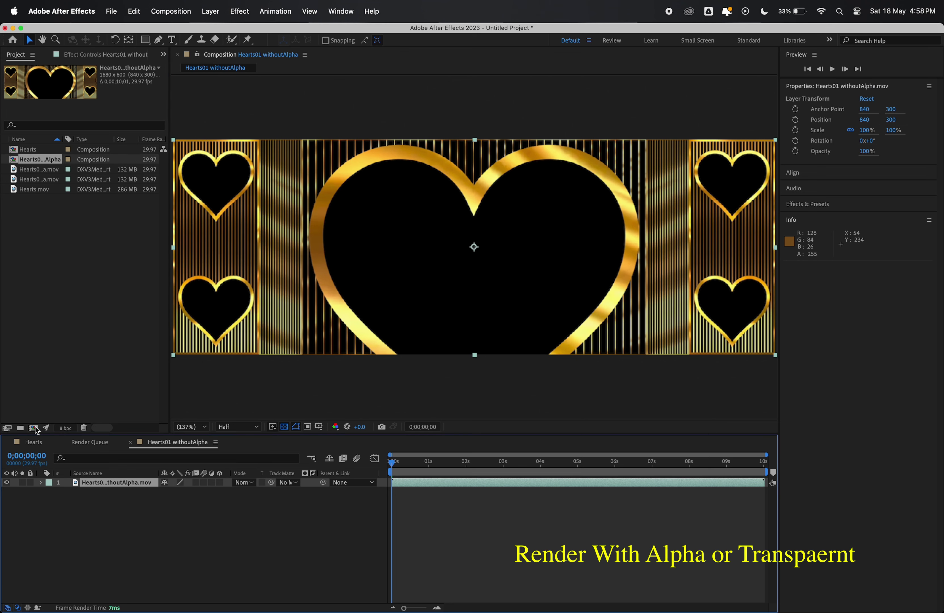
click(283, 427)
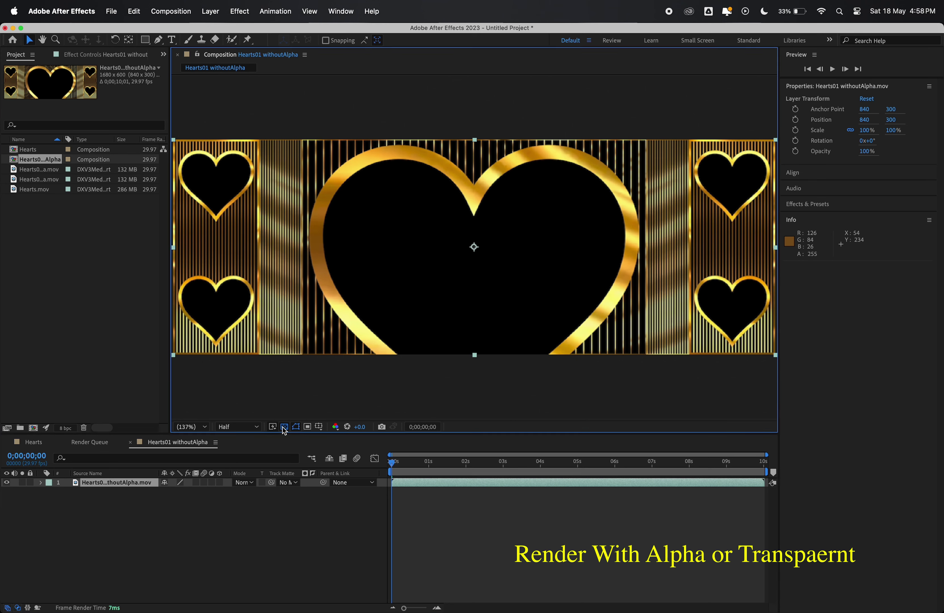
- Import Hearts With Alpha.mov into the project
right_click(34, 265)
mouse_move(129, 319)
click(163, 320)
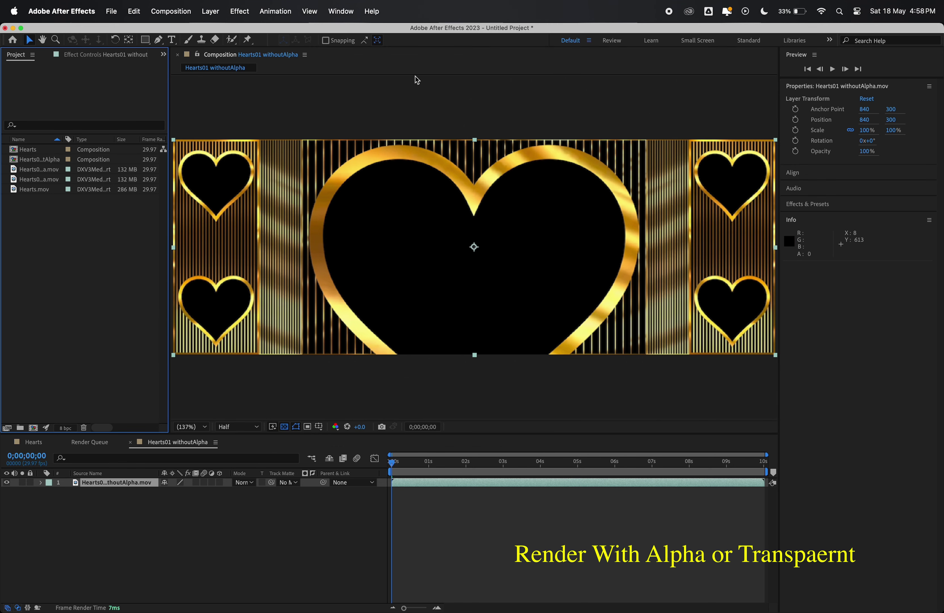
double_click(320, 95)
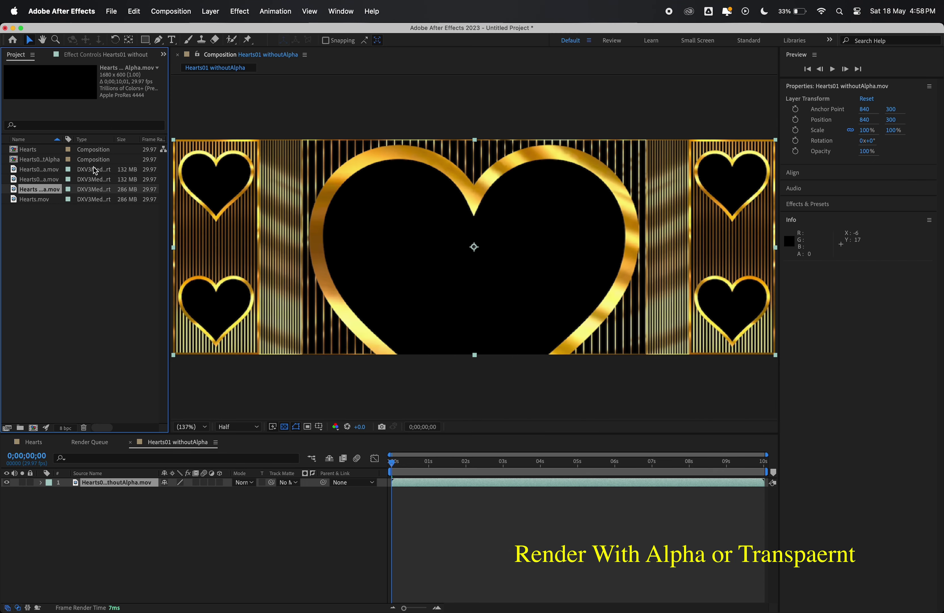
drag(55, 190, 33, 428)
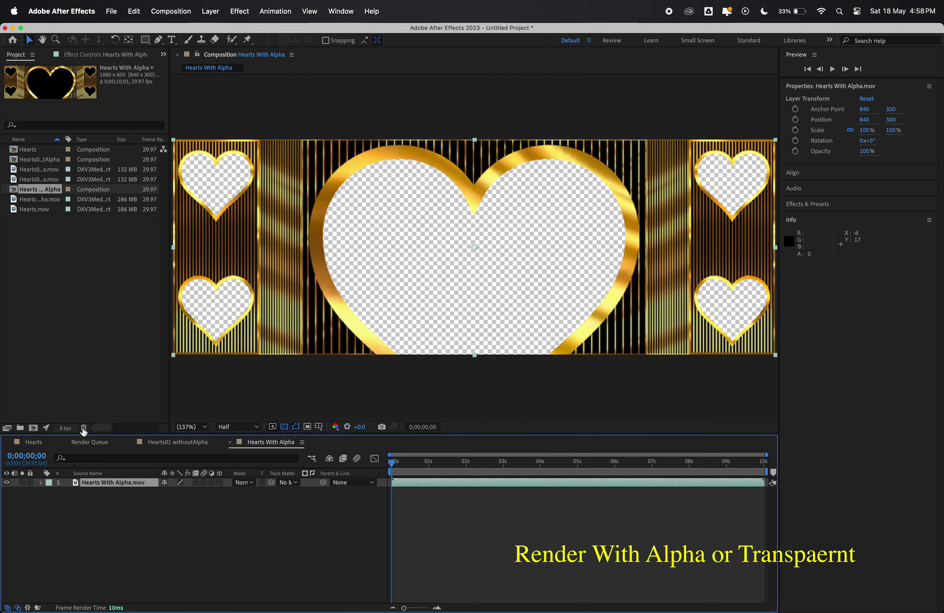
click(285, 427)
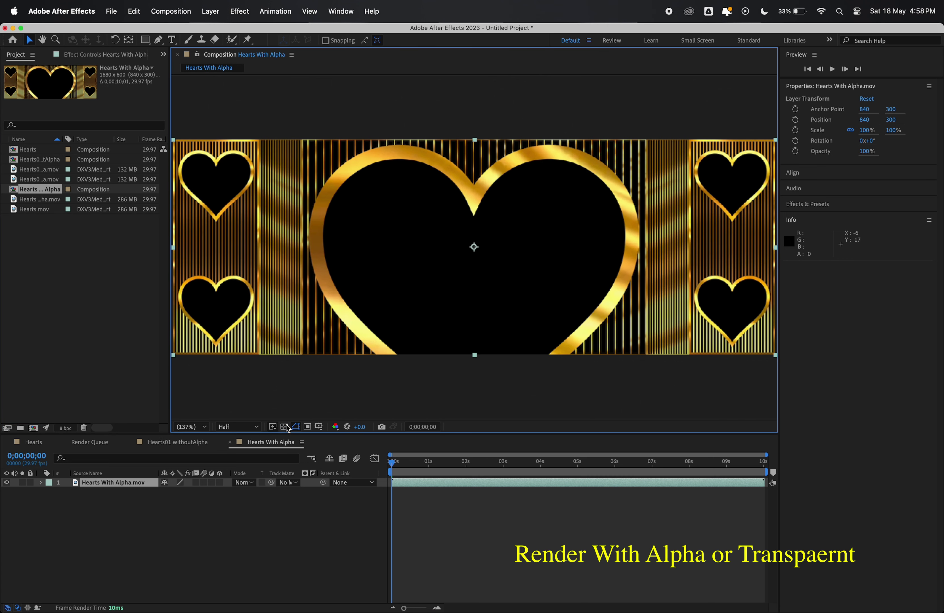
click(285, 426)
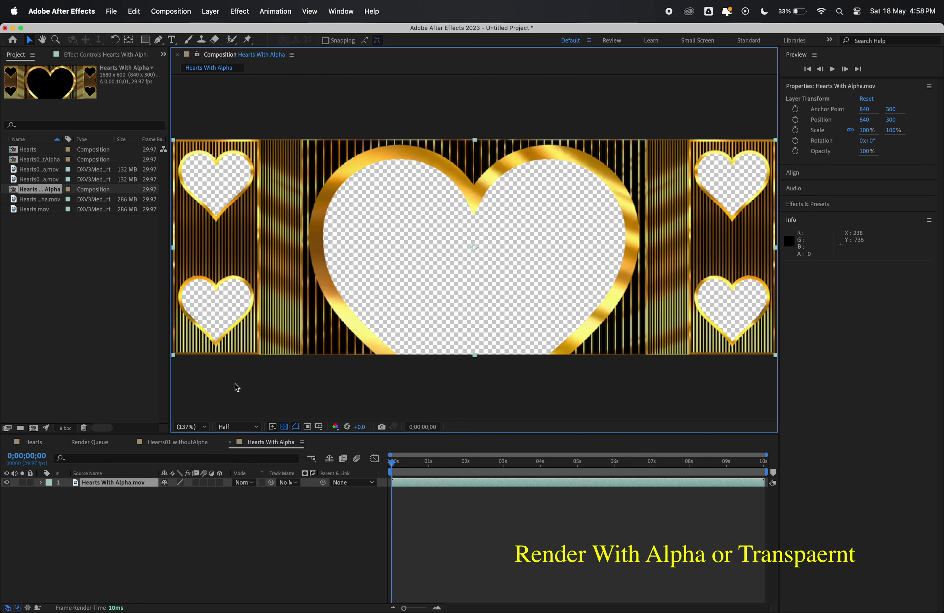
drag(32, 225, 31, 144)
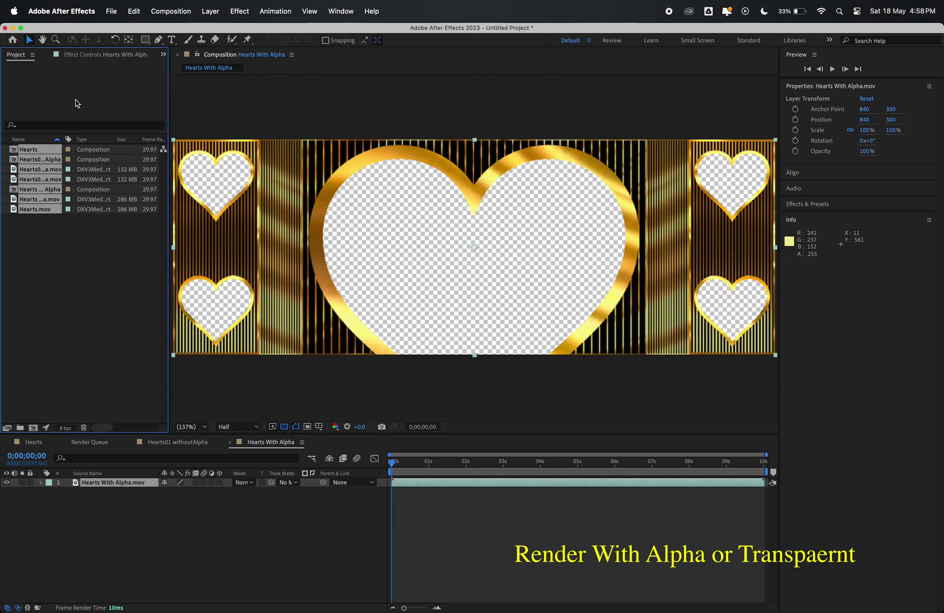
- Delete all seven selected project items and confirm the deletion
key(Delete)
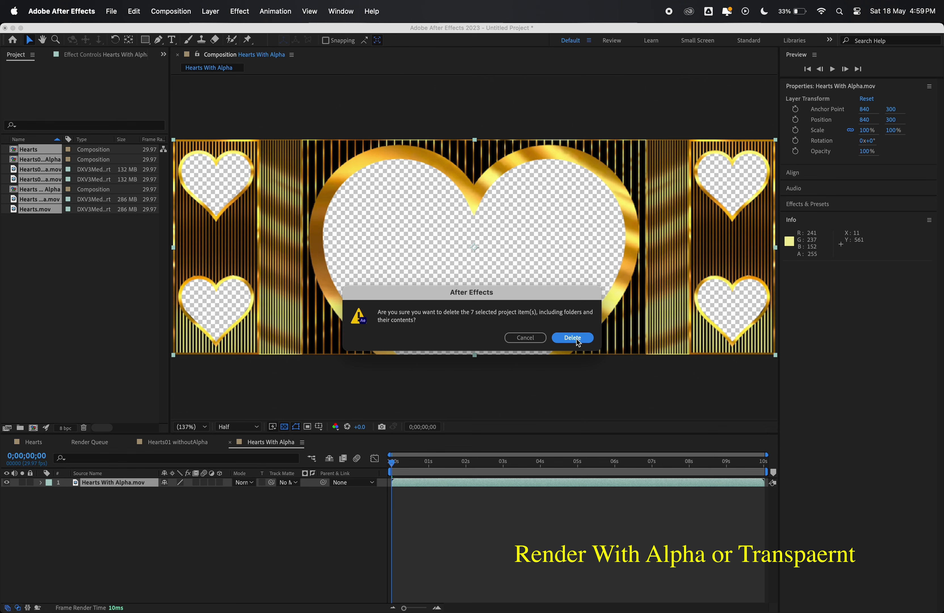
click(576, 338)
right_click(22, 197)
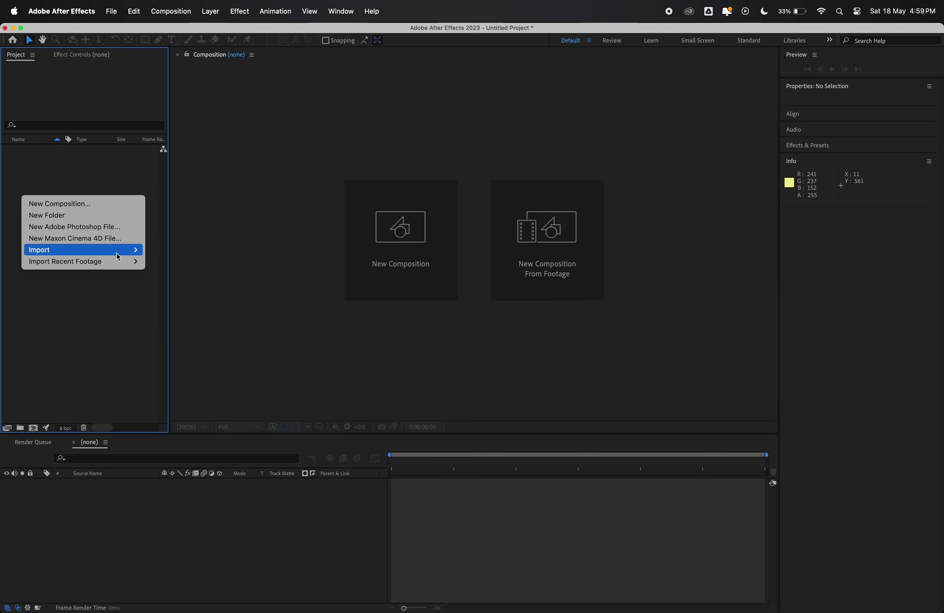
- Reimport Hearts With Alpha.mov and create a new composition from it
mouse_move(117, 254)
click(155, 253)
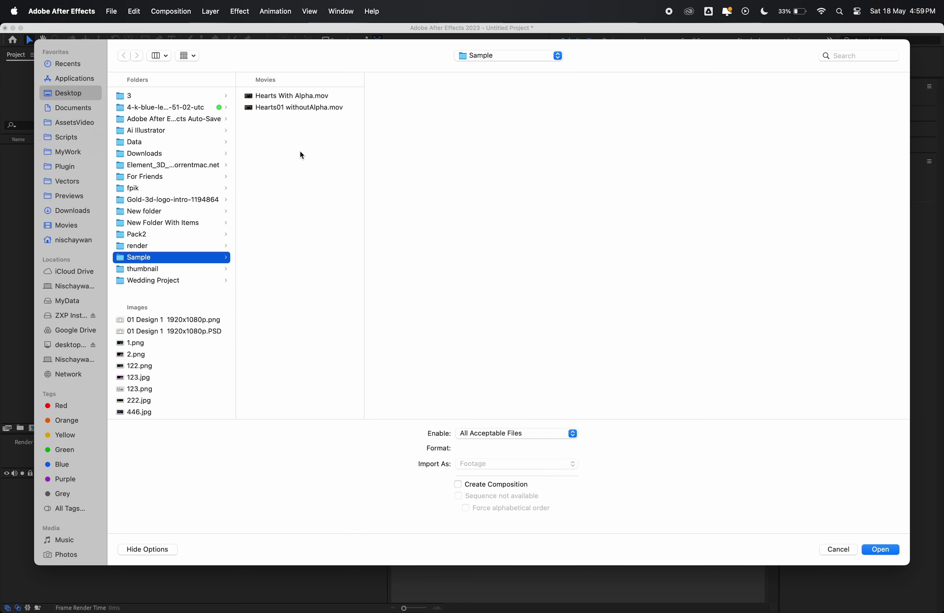
click(318, 97)
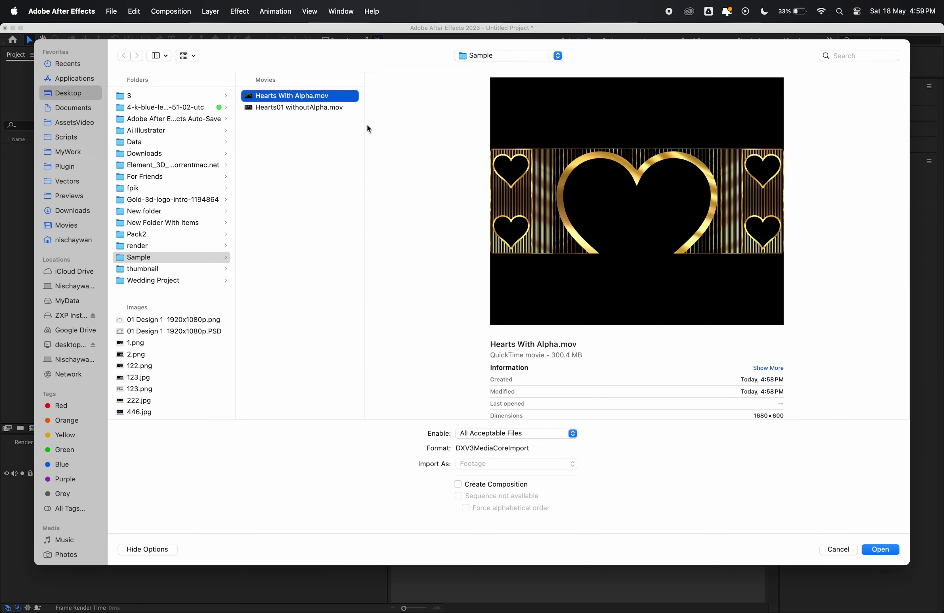
click(879, 551)
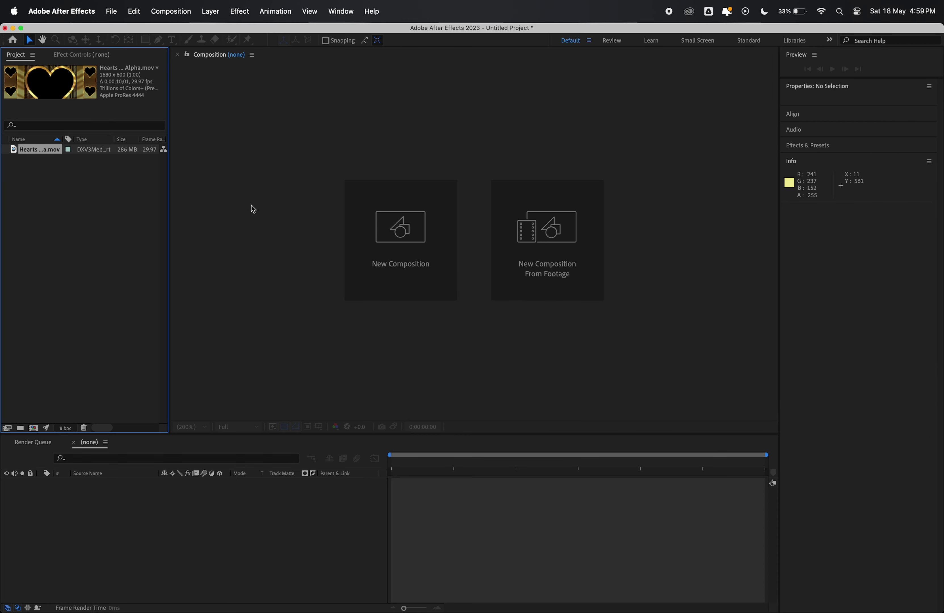
drag(48, 150, 45, 362)
drag(38, 422, 36, 430)
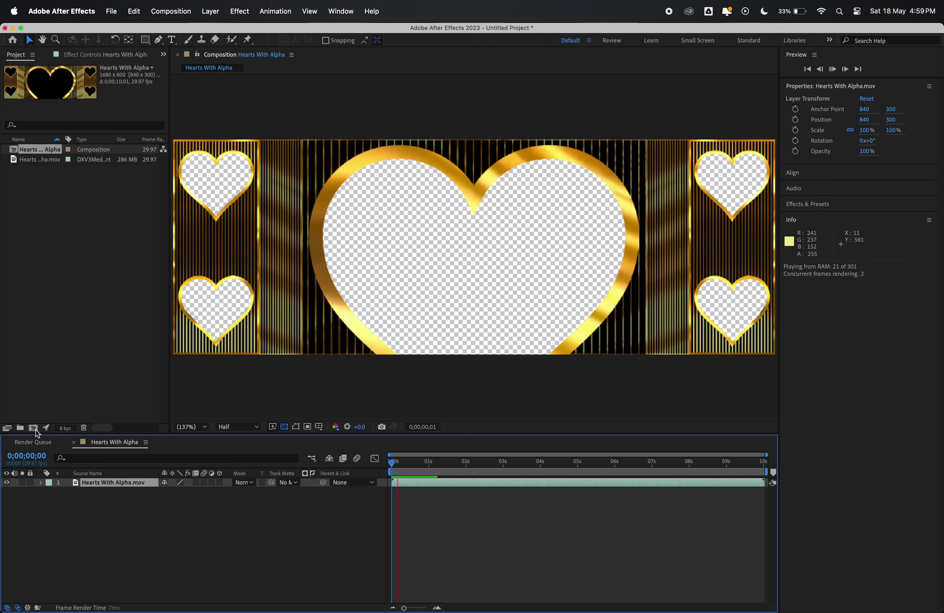
- Stop the preview and return the playhead to the first frame
click(384, 472)
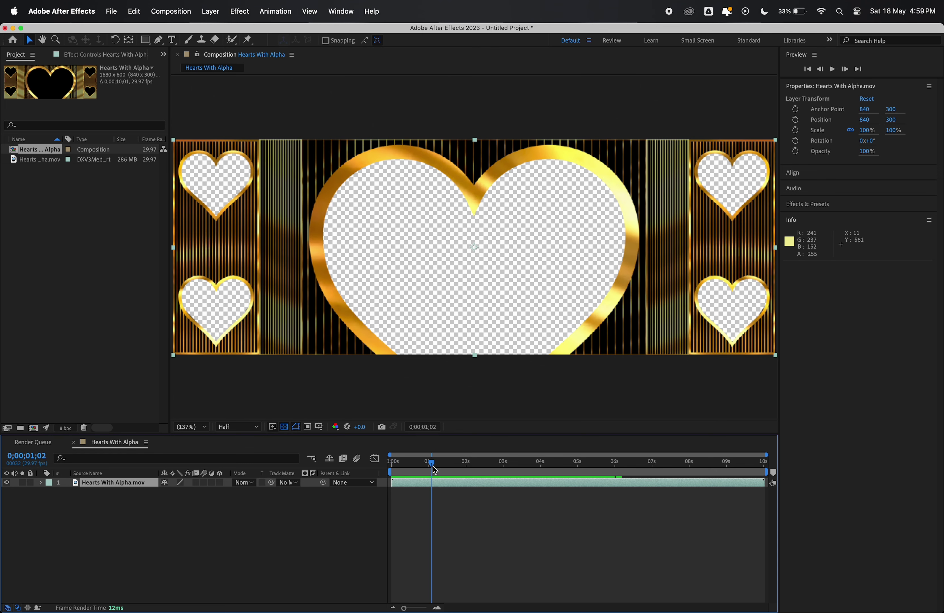
drag(432, 465, 390, 461)
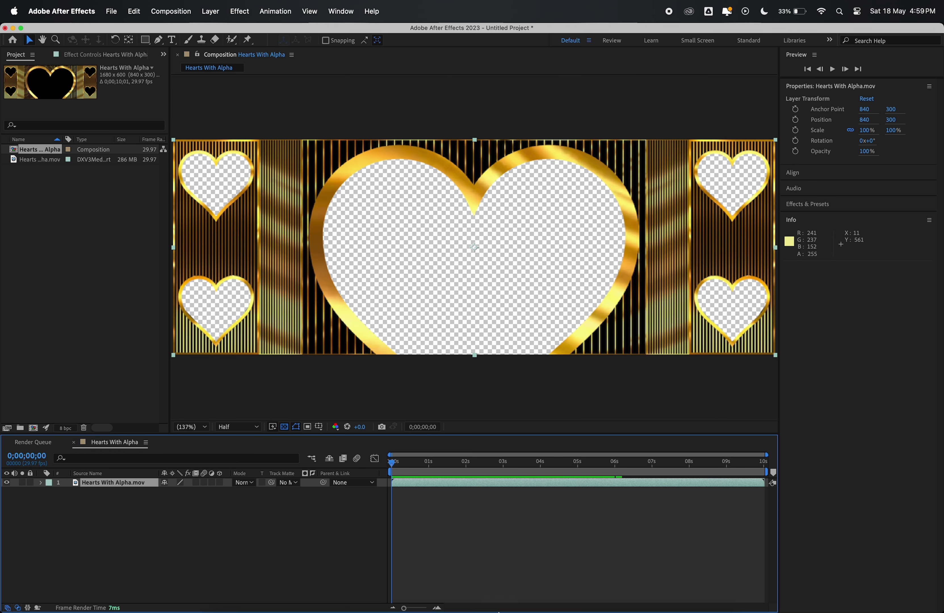
mouse_move(519, 601)
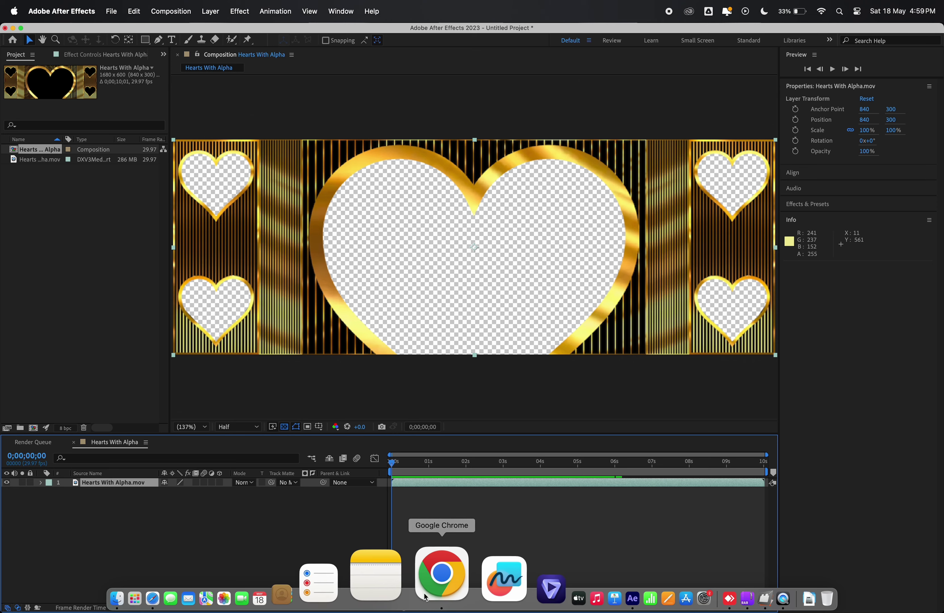
- Minimize Chrome and switch to Safari
click(426, 596)
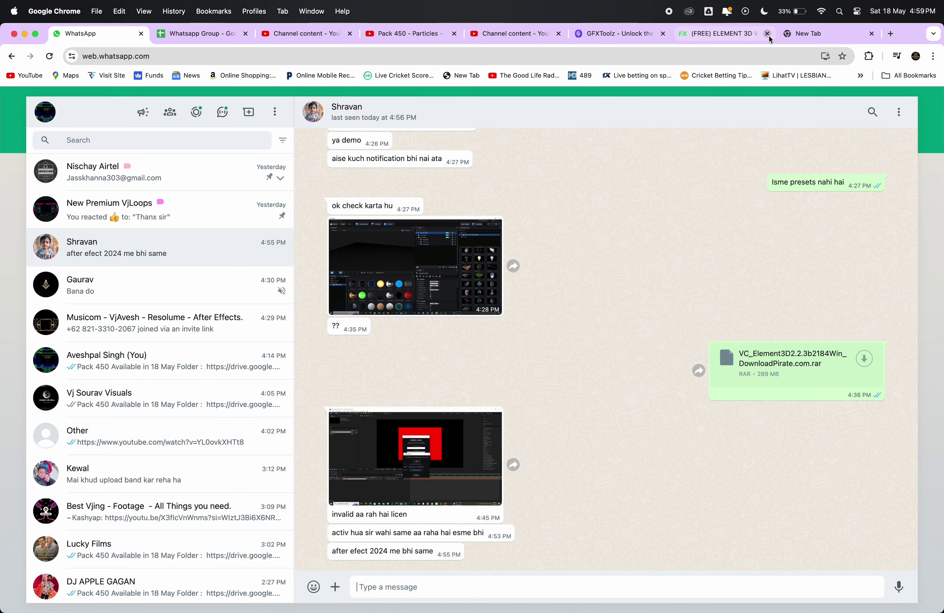
click(25, 34)
mouse_move(275, 598)
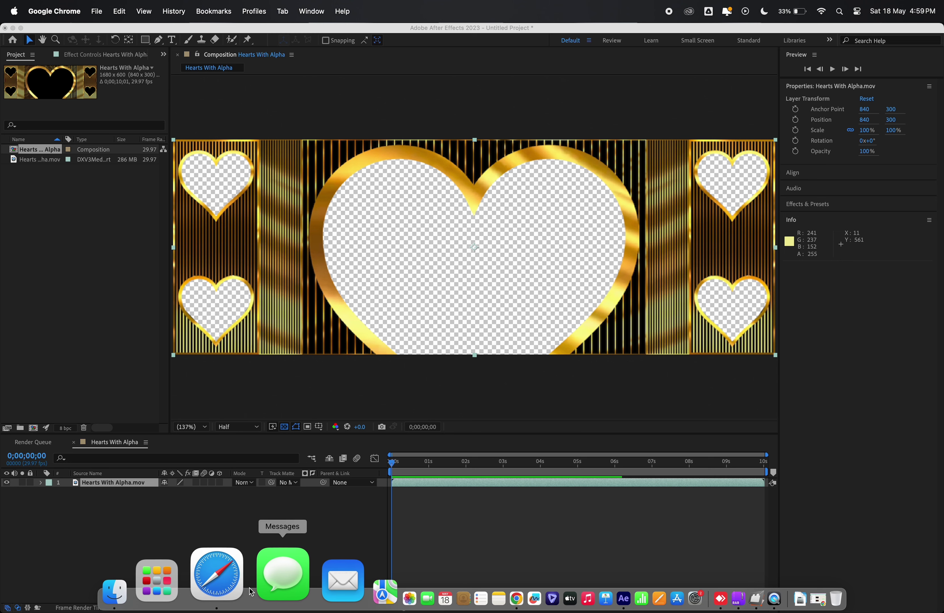
click(248, 591)
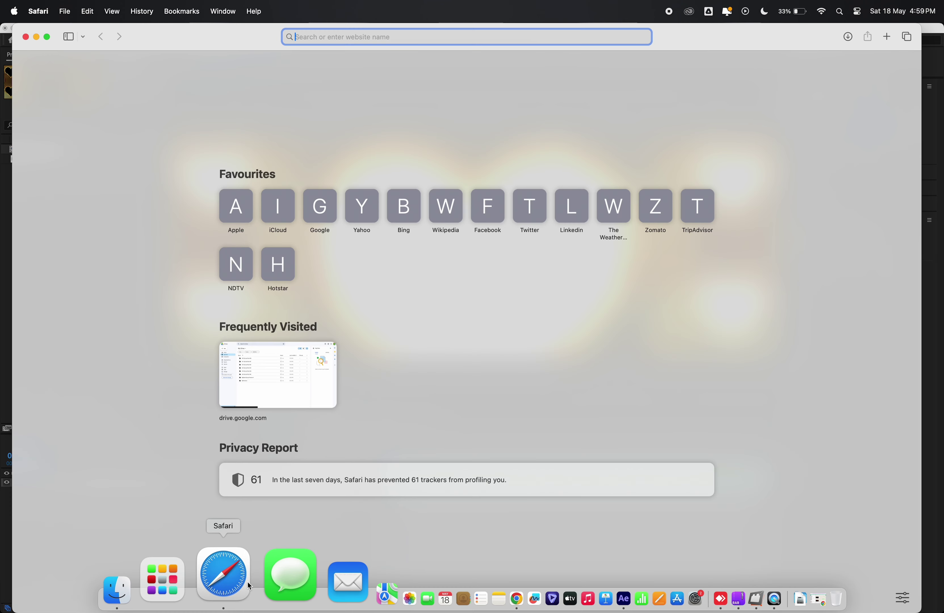
- Search 'motion tools panel' and download the free Motion Tools Pro extension
text(motion)
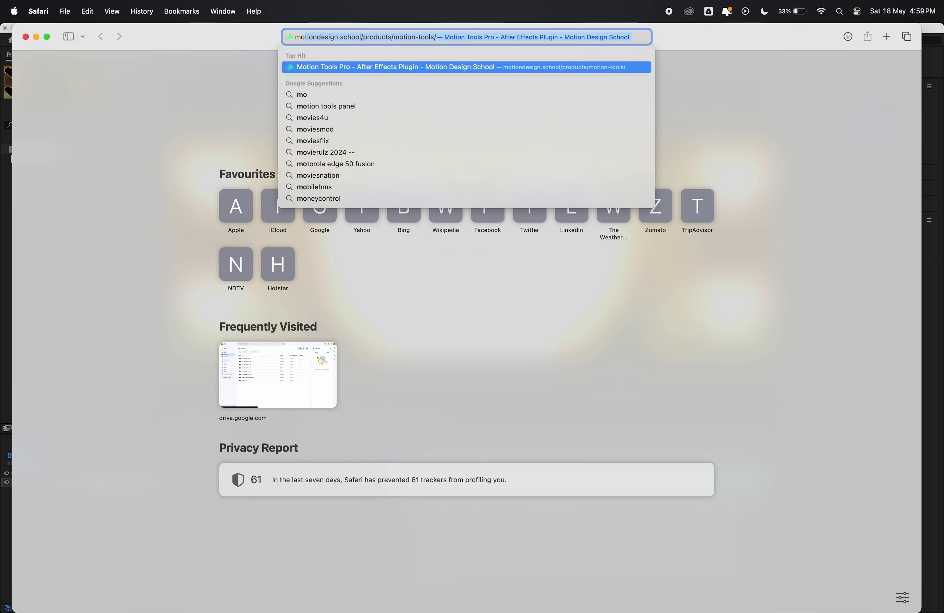
text( too)
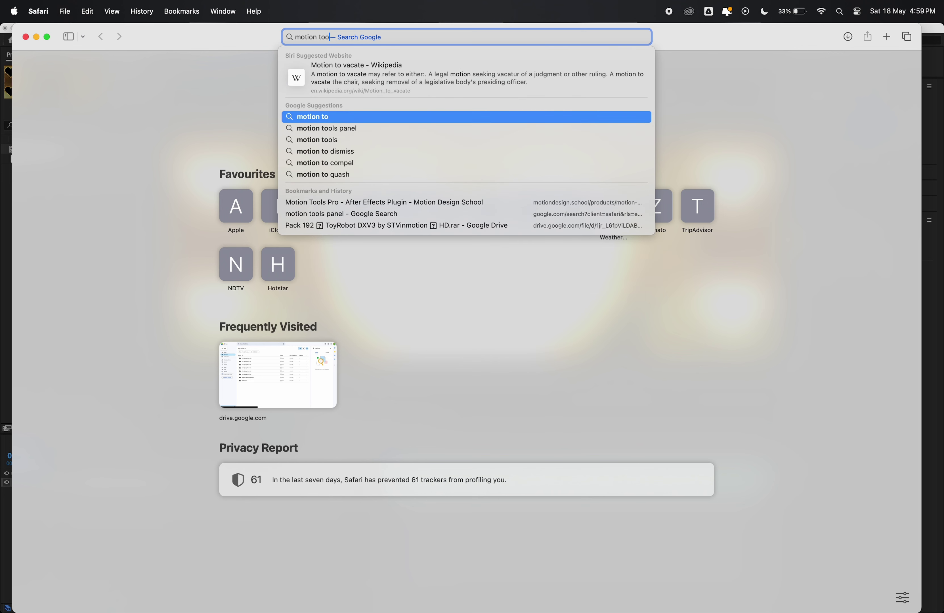
text(ld)
key(BackSpace)
text(s )
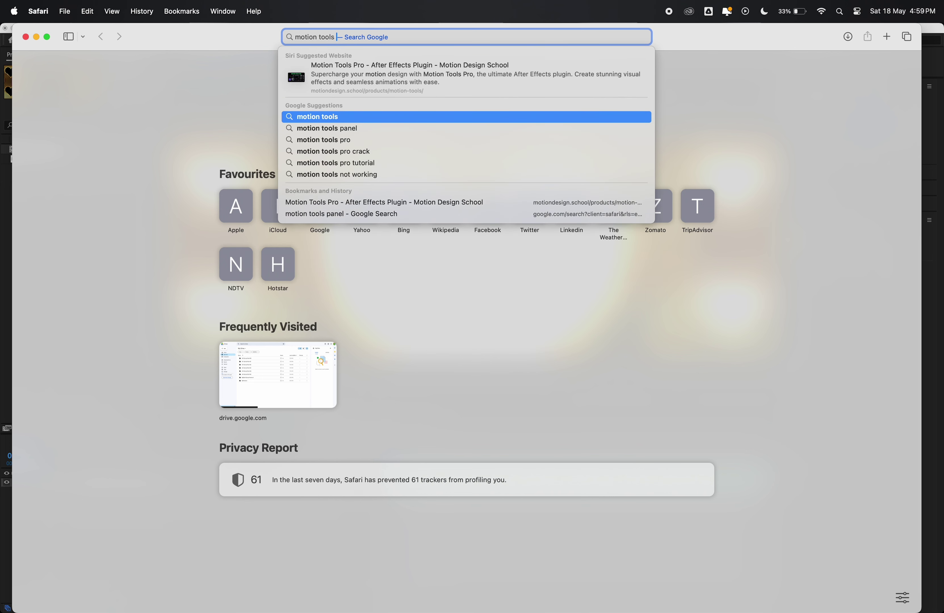
text(panel)
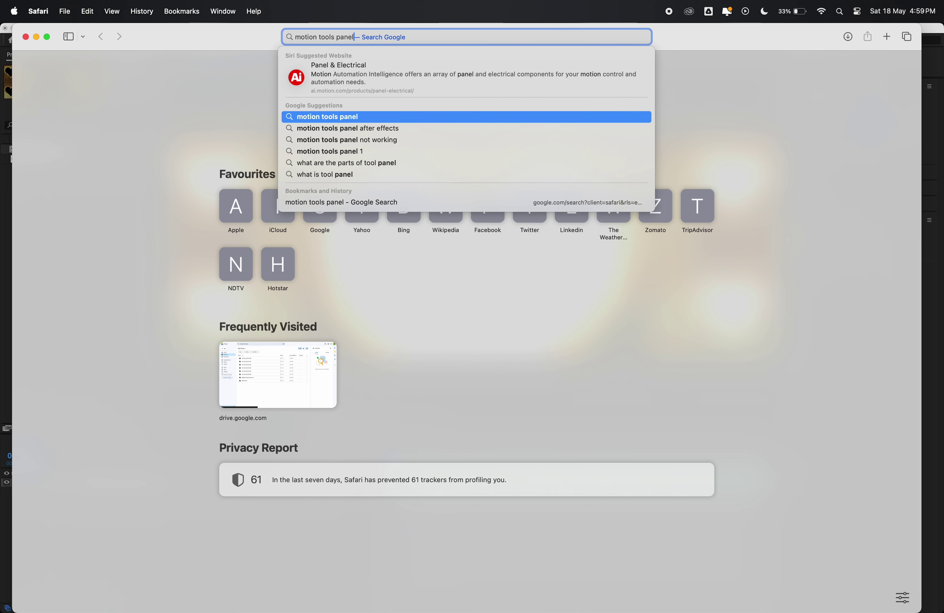
key(Return)
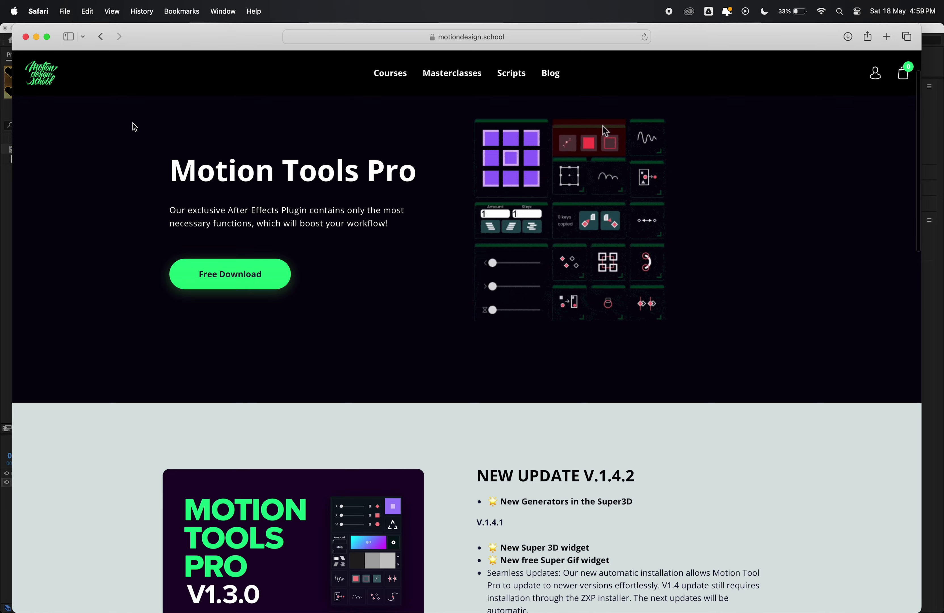
scroll(188, 319, down, 3)
scroll(189, 319, down, 10)
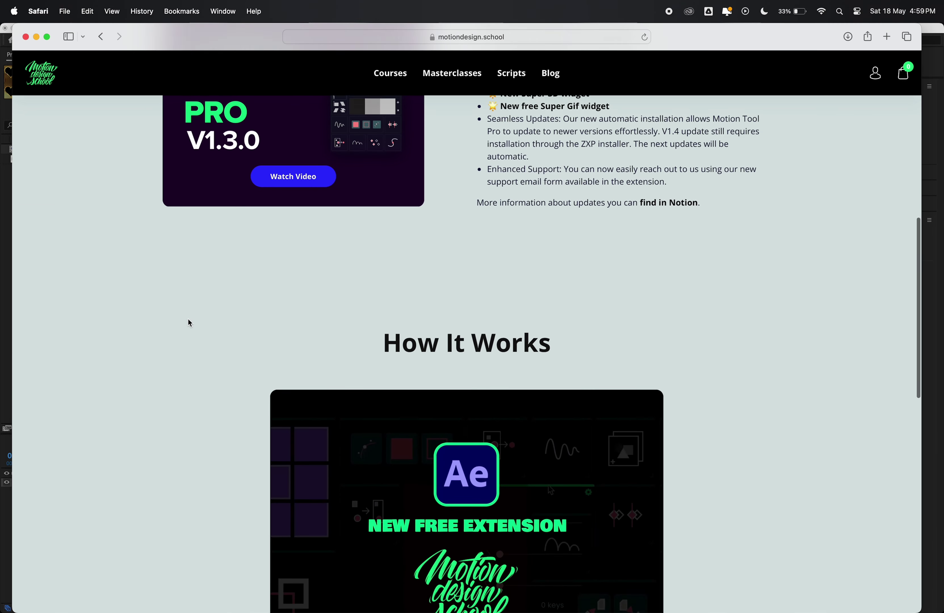
scroll(189, 318, down, 10)
scroll(188, 319, down, 4)
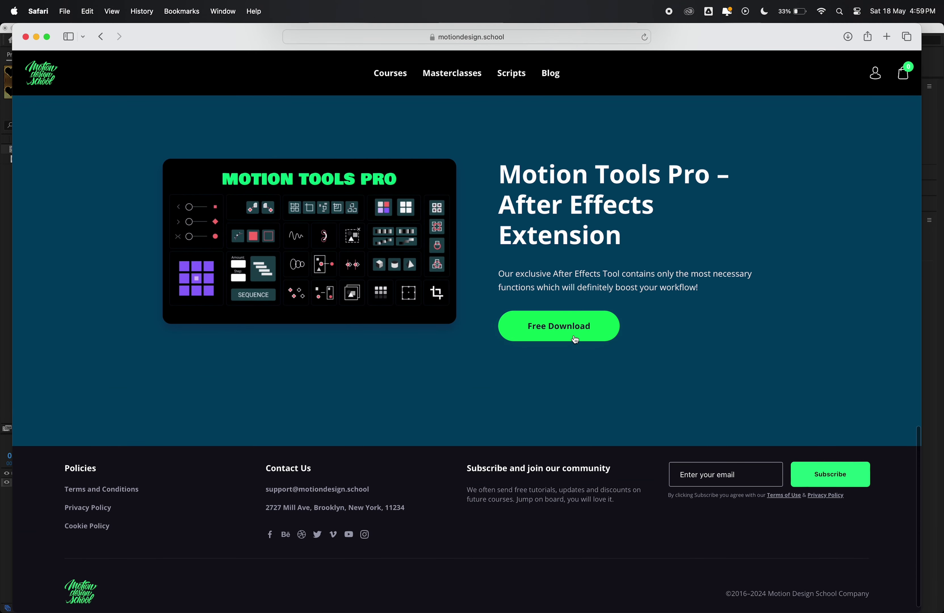
click(574, 335)
click(848, 36)
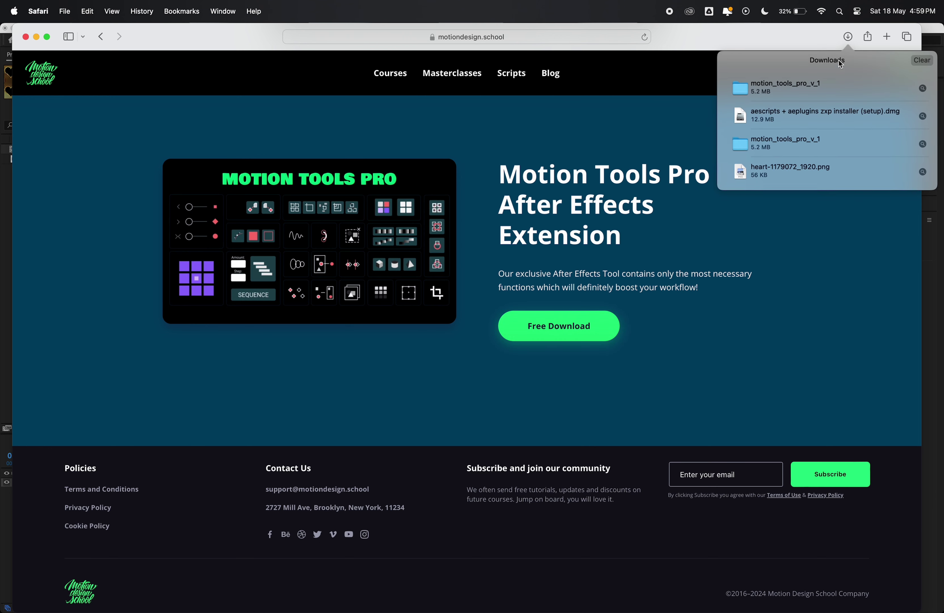
click(816, 89)
double_click(816, 89)
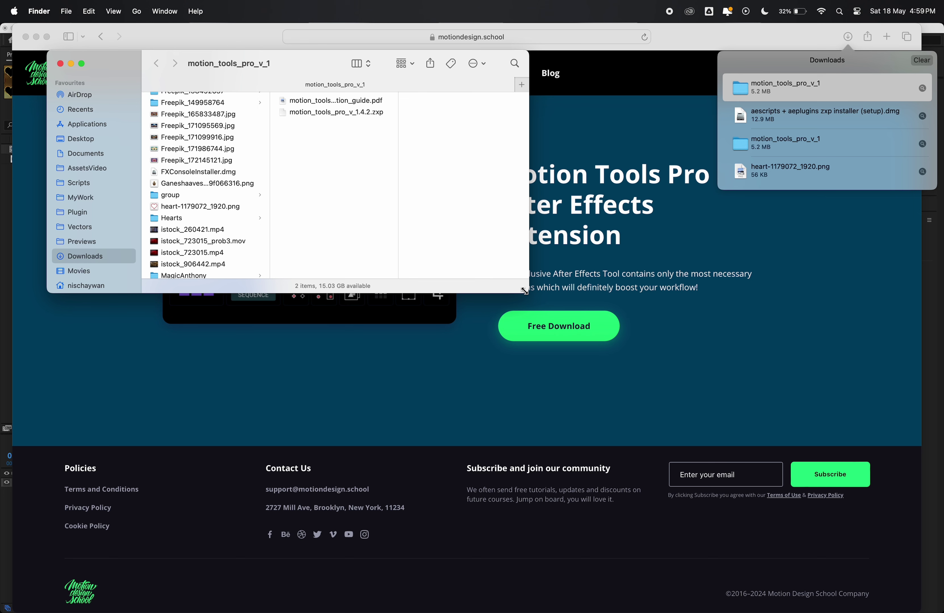
drag(524, 291, 764, 474)
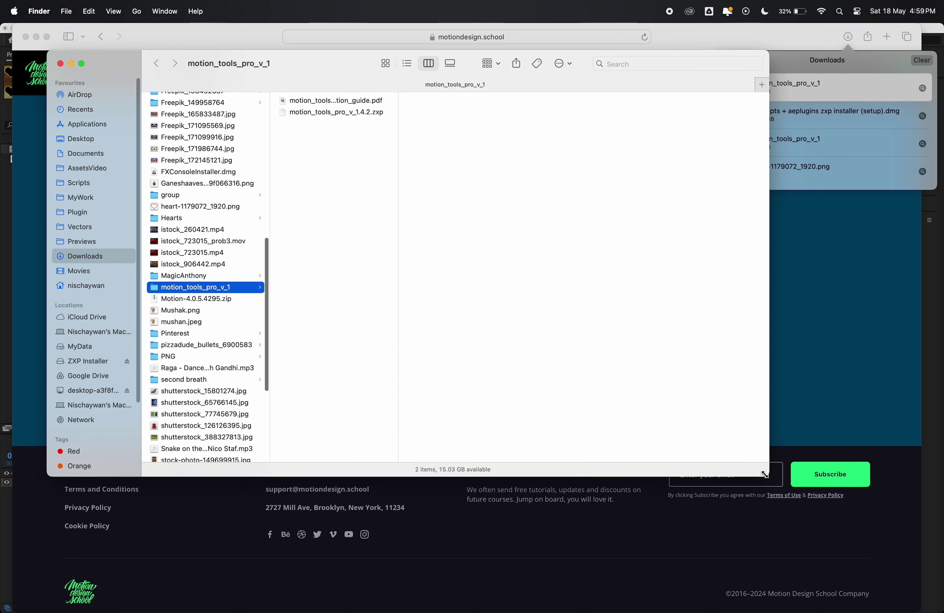
click(335, 113)
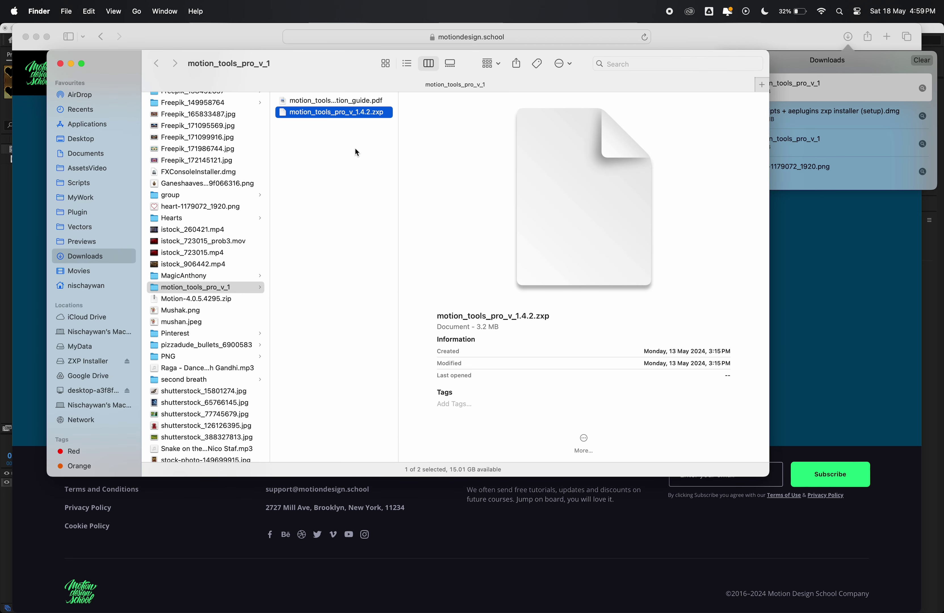
click(61, 65)
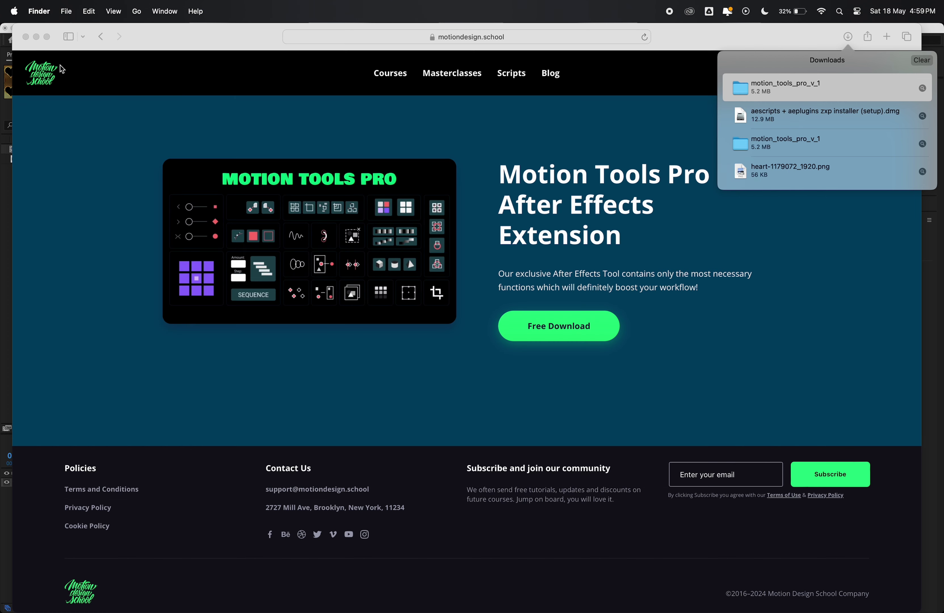
- Search 'zxp installer' and download the macOS version from the aescripts ZXP/UXP Installer page
click(532, 33)
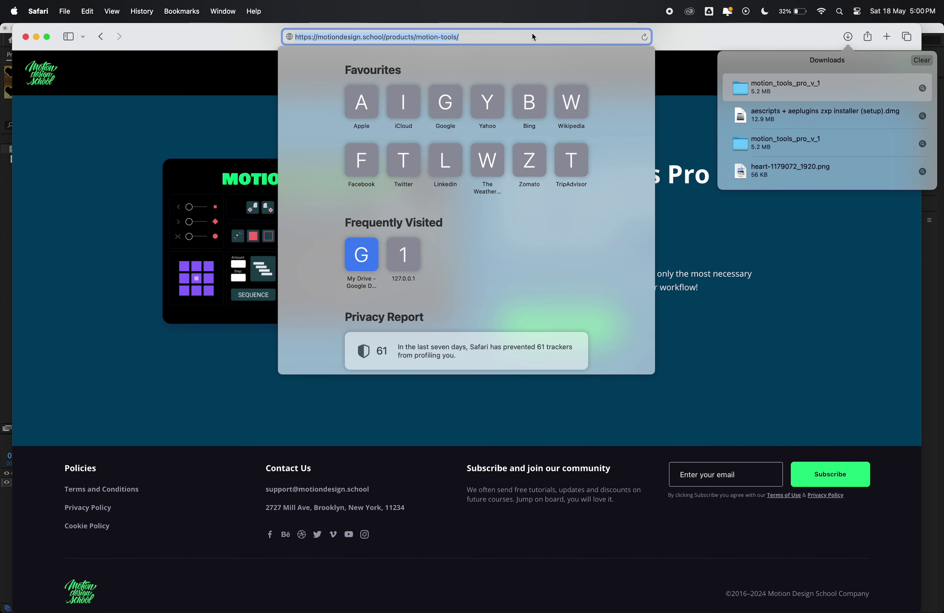
text(zxp in)
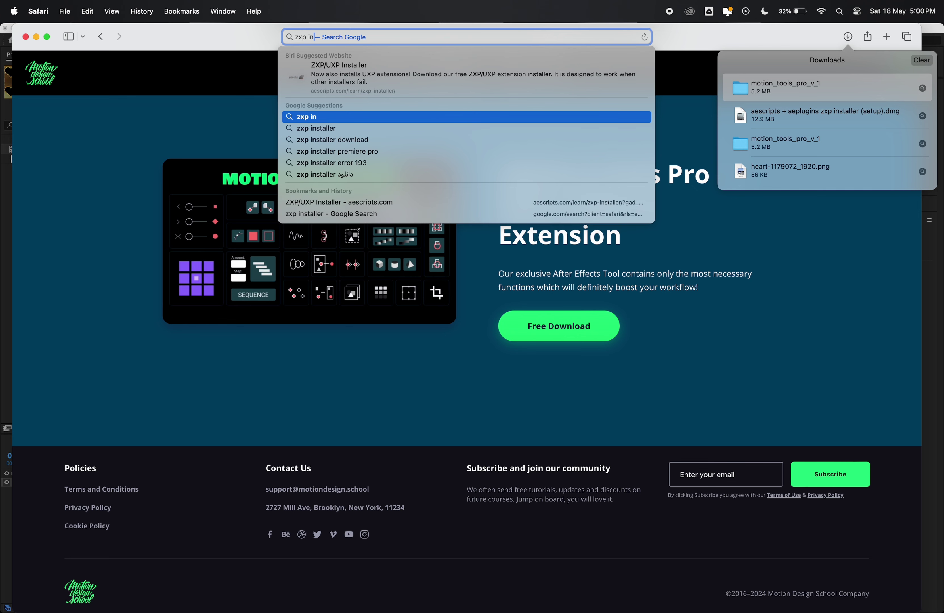
text(staller)
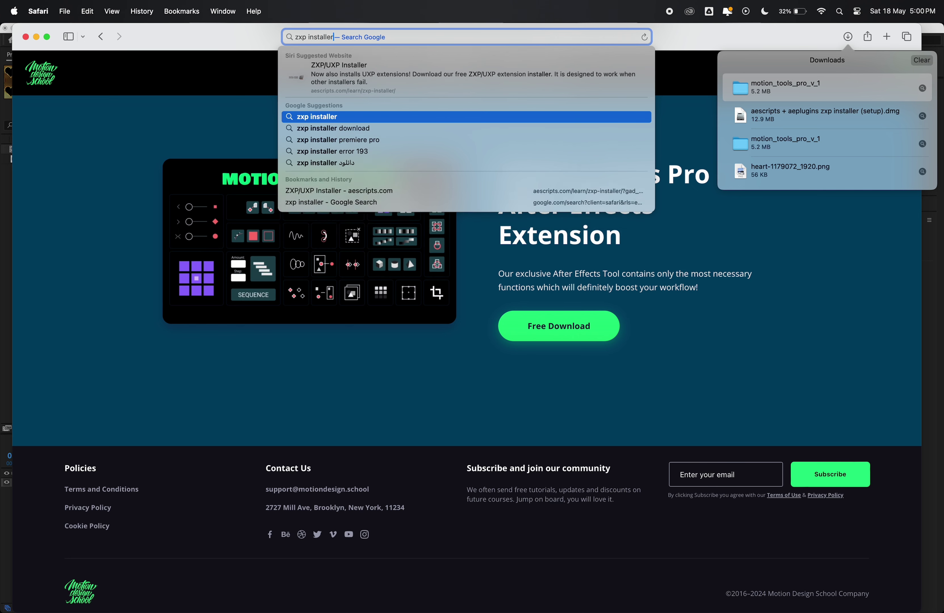
key(Return)
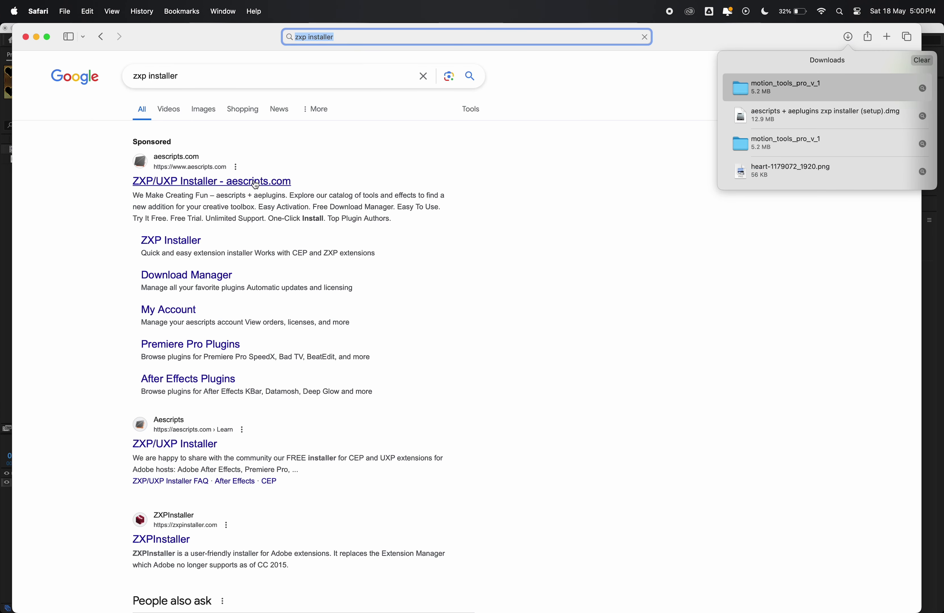
click(253, 182)
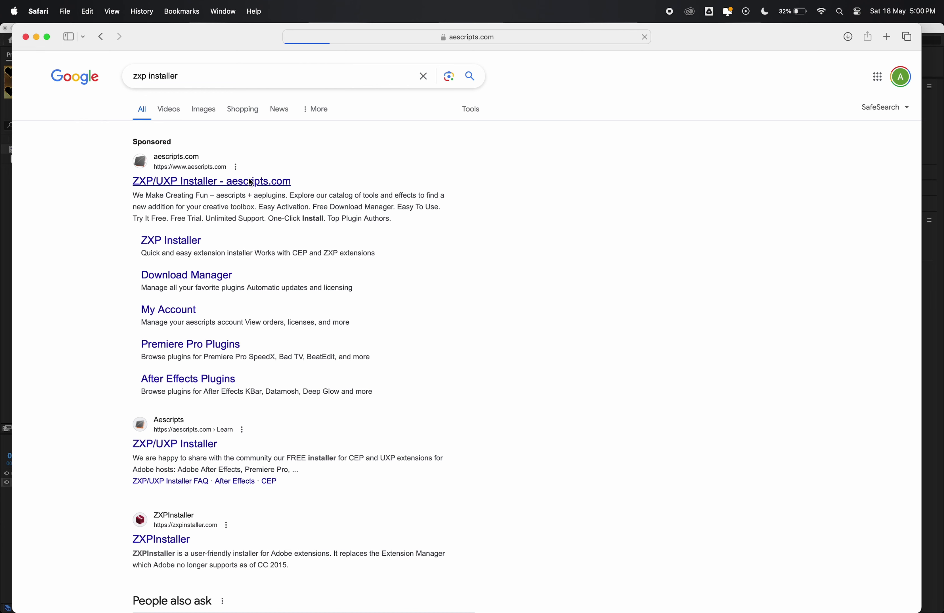
scroll(378, 395, down, 3)
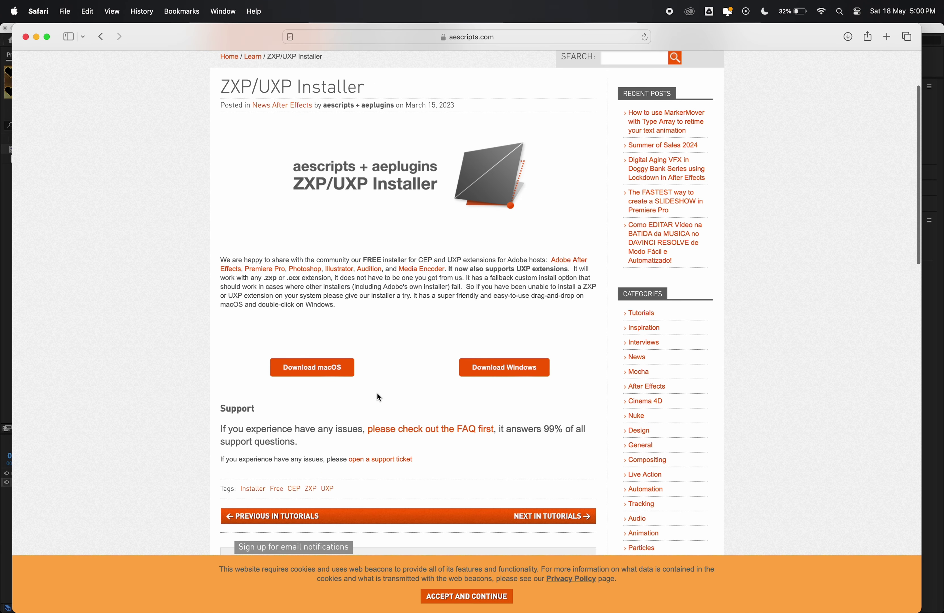
click(321, 367)
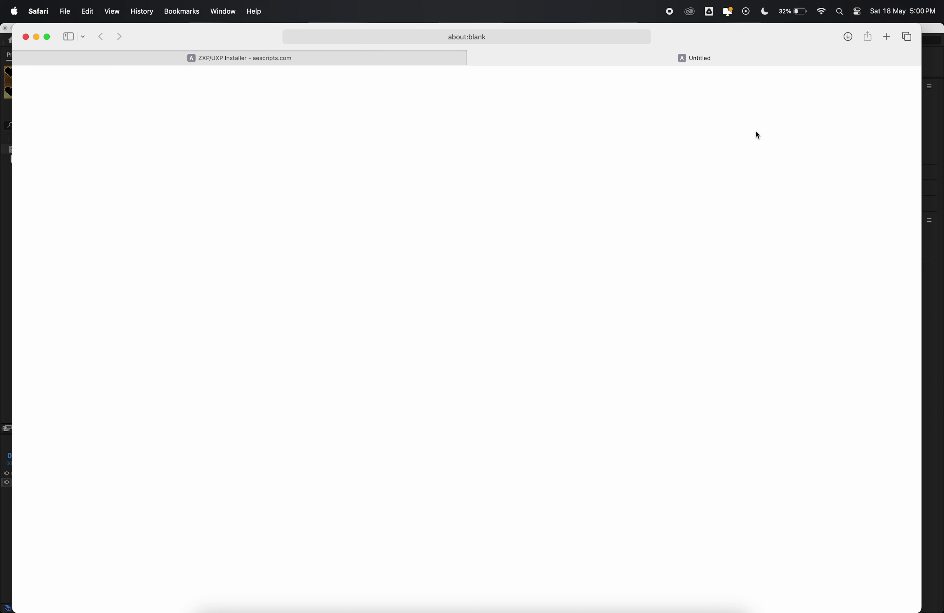
- Open the downloaded zxp installer disk image from Safari's downloads, then minimize Safari
click(850, 34)
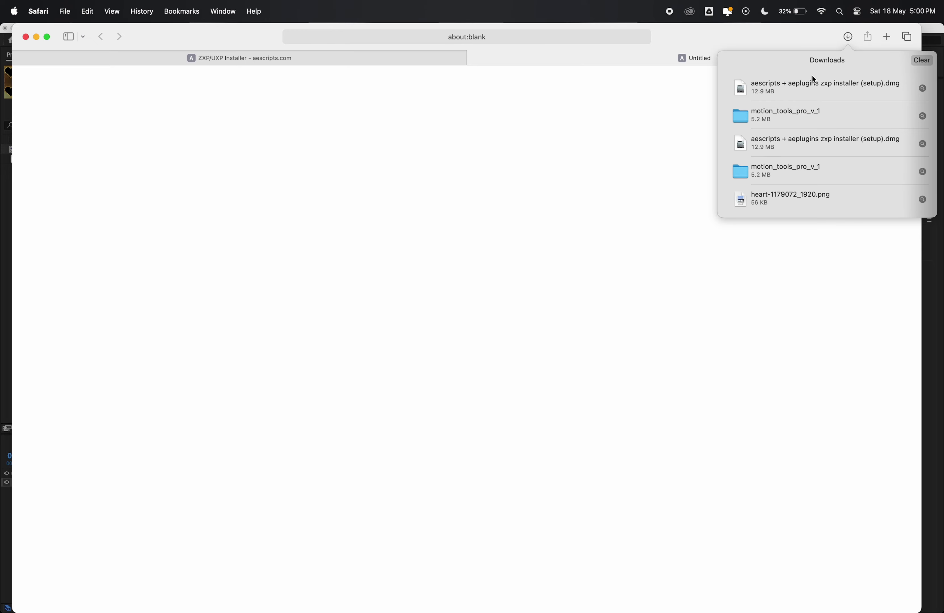
click(805, 84)
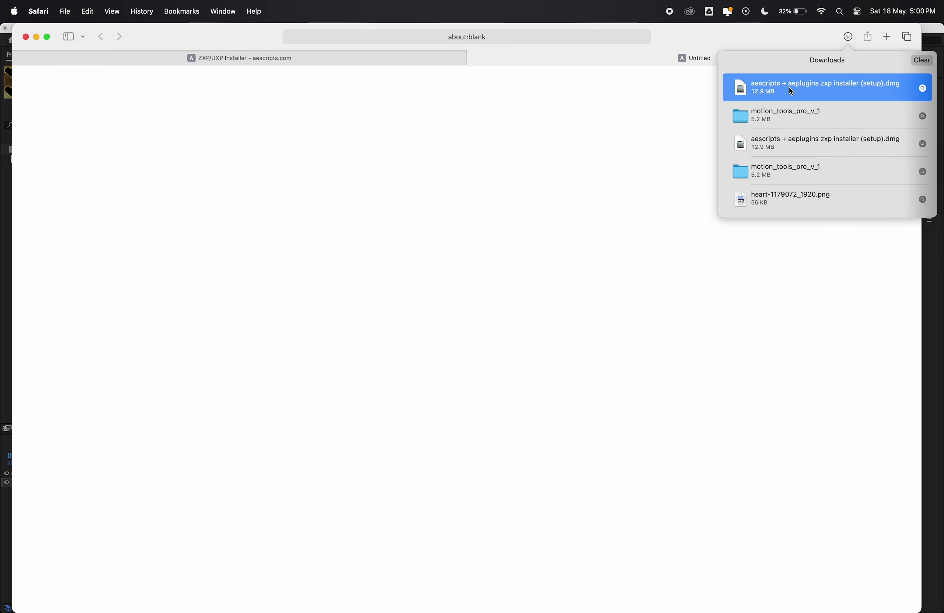
click(36, 38)
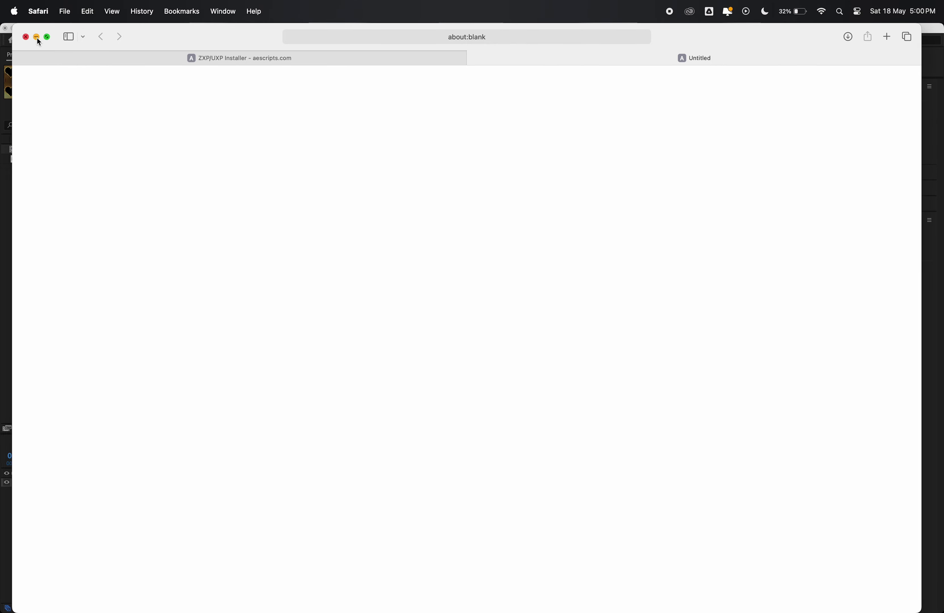
click(37, 38)
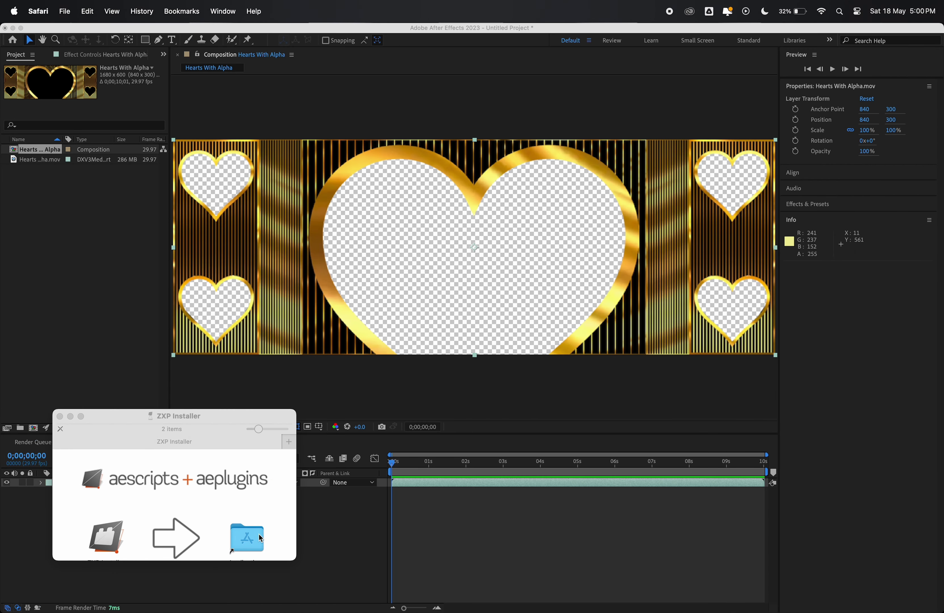
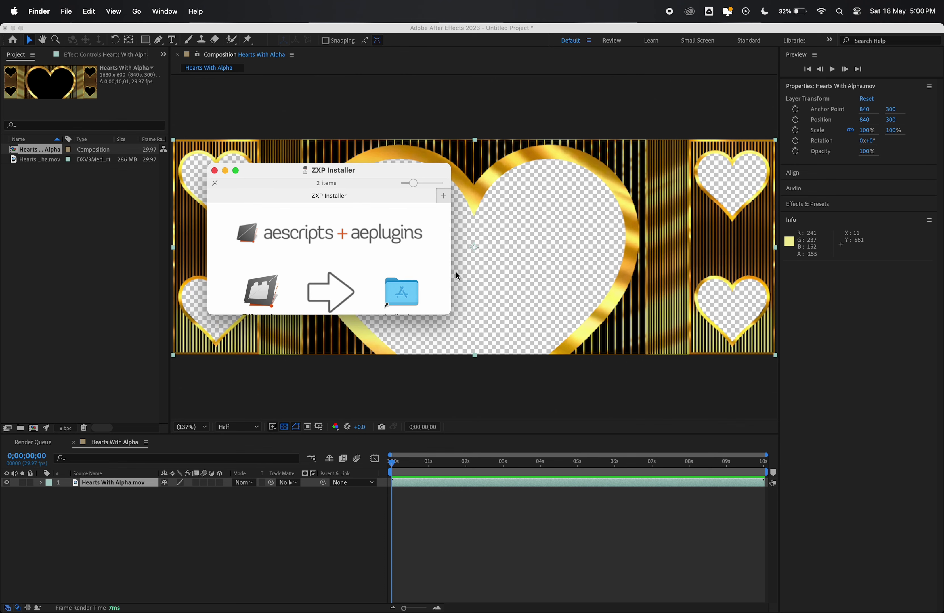
- Minimize After Effects and open the motion_tools_pro_v_1 folder via Data > Downloads
drag(448, 313, 663, 487)
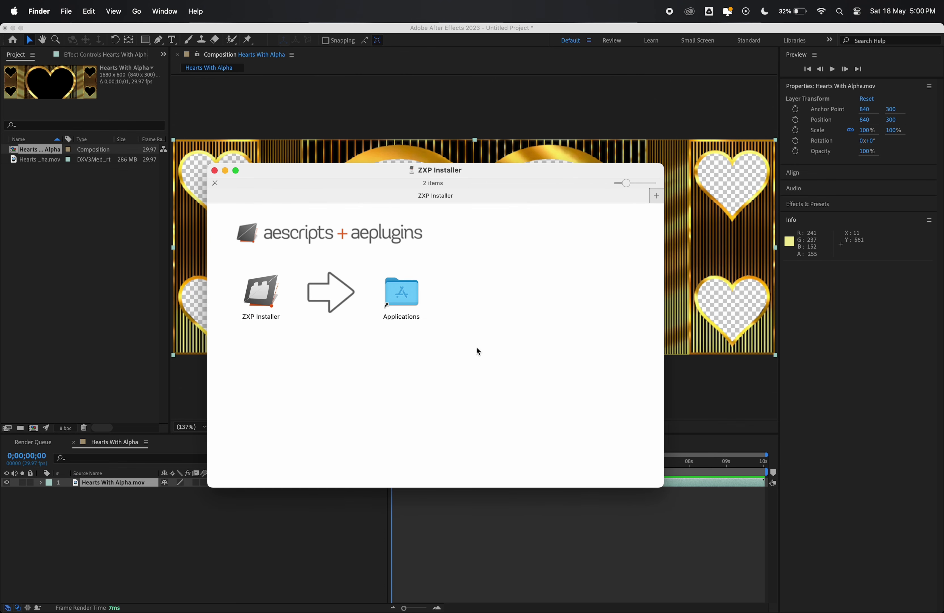
click(13, 28)
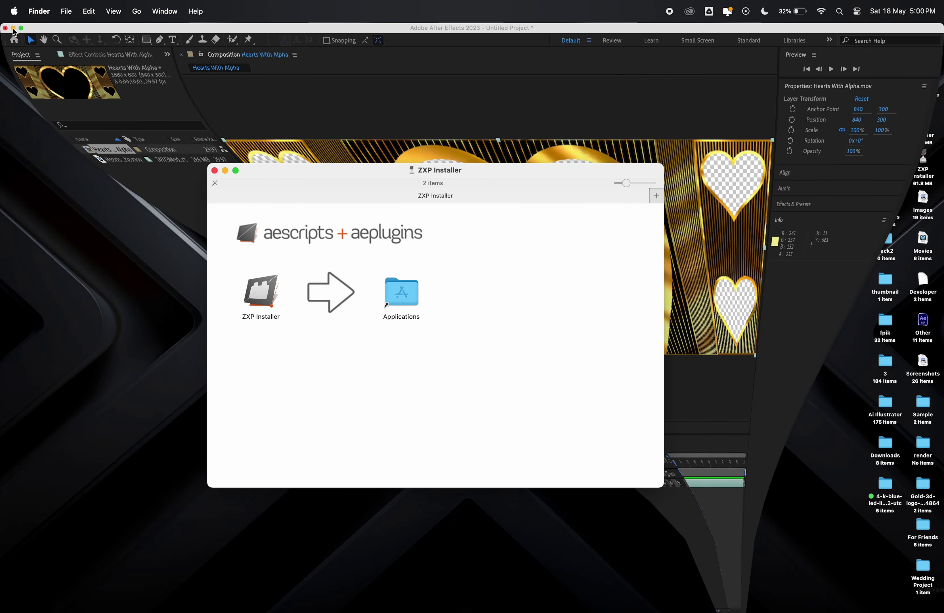
click(889, 42)
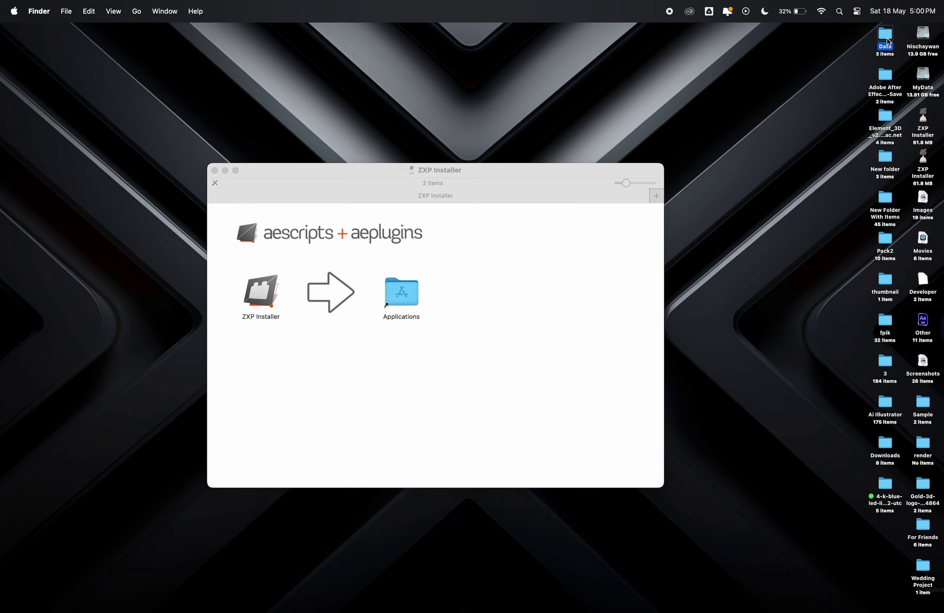
double_click(888, 40)
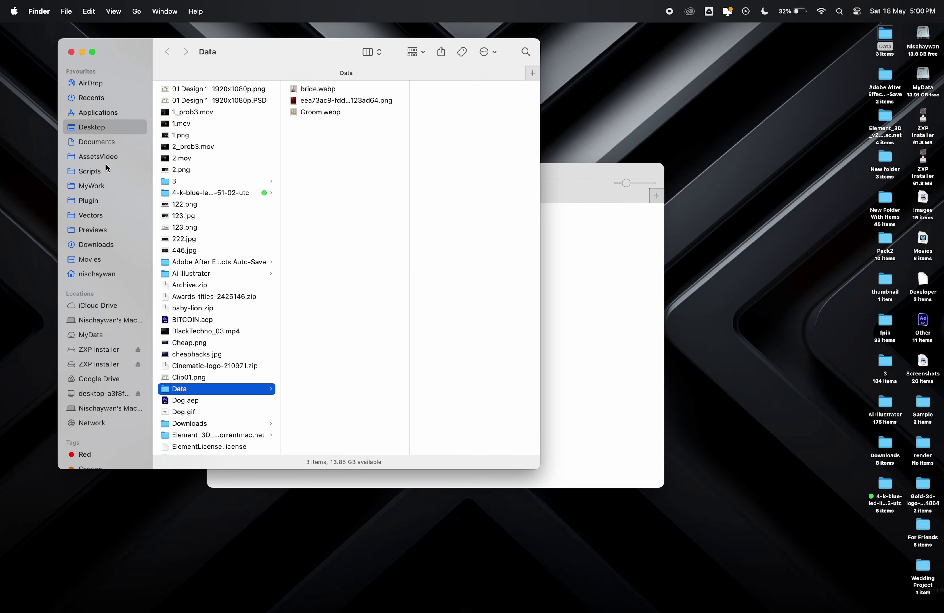
click(88, 245)
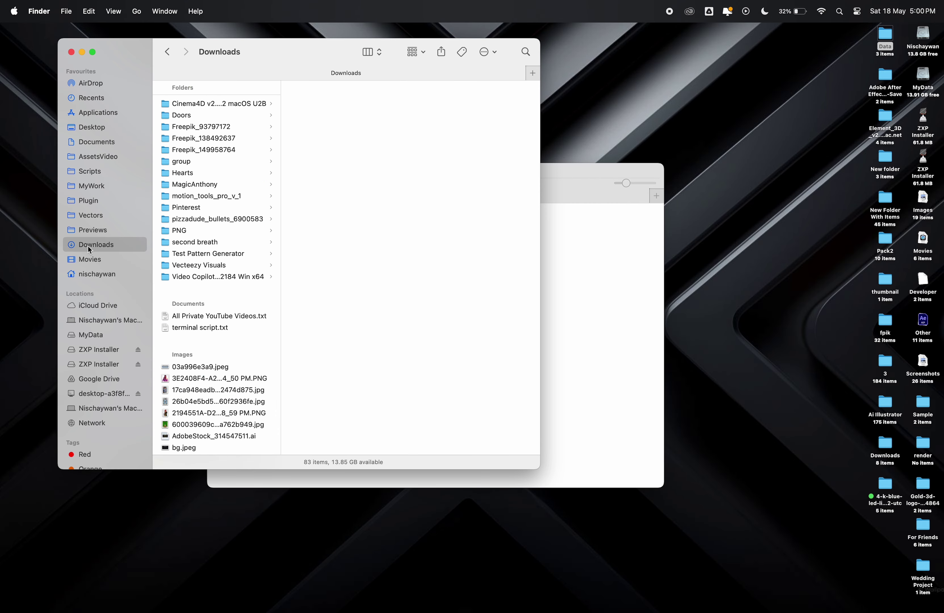
click(211, 197)
- Arrange the motion_tools_pro_v_1 folder window beside the ZXP Installer disk image window
drag(291, 50, 138, 60)
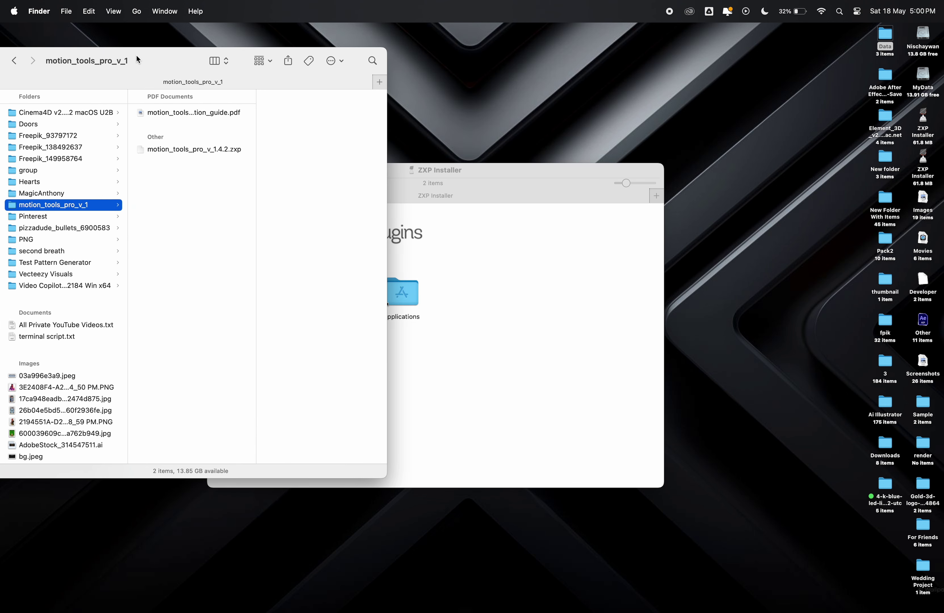
drag(387, 476, 222, 298)
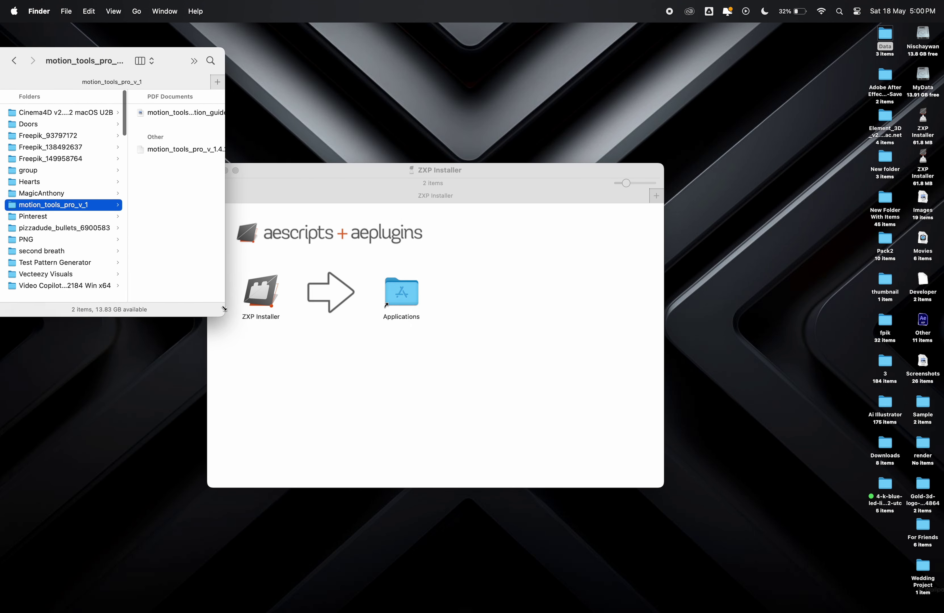
drag(222, 177, 422, 157)
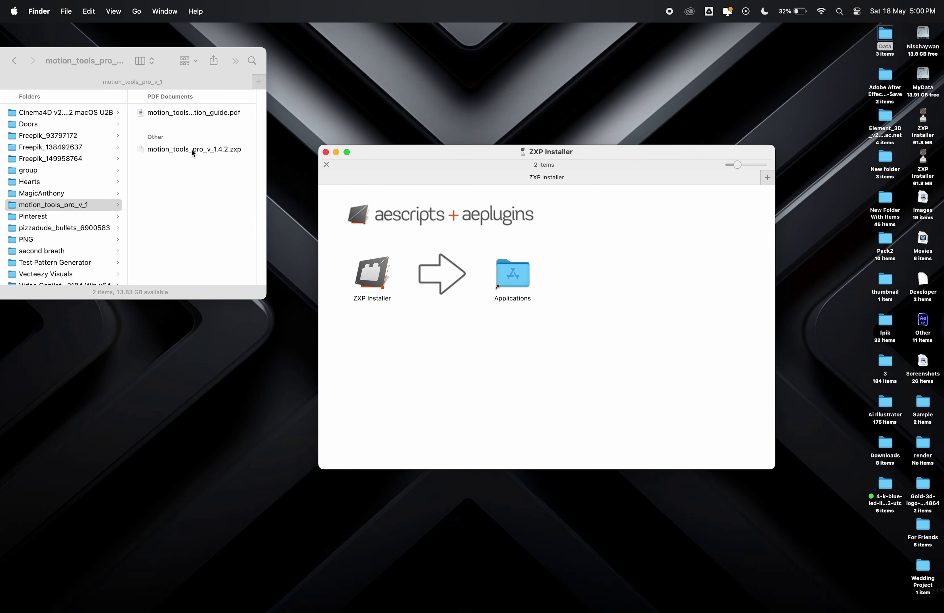
- Copy ZXP Installer into Applications, dismissing the app-in-use alert
click(194, 150)
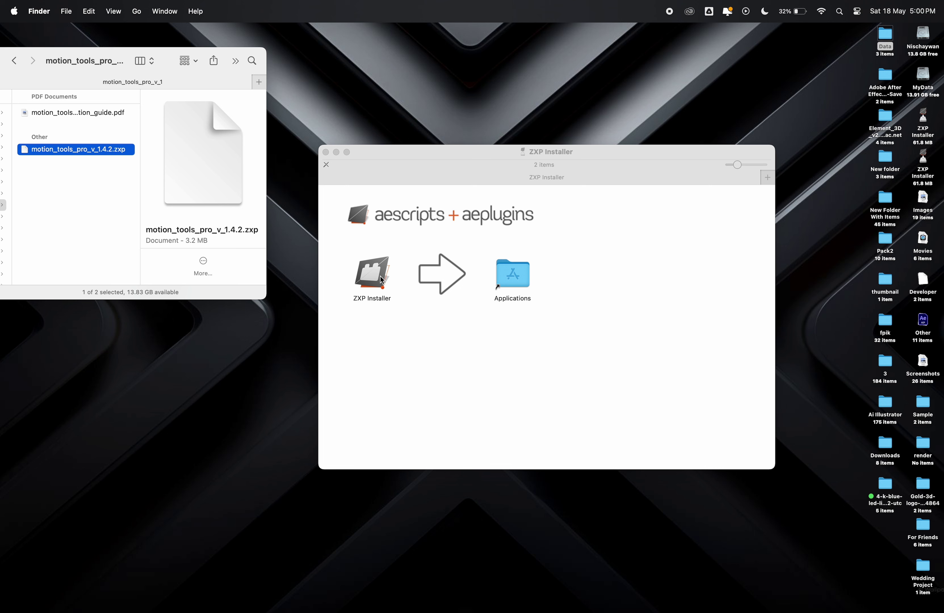
drag(380, 279, 502, 280)
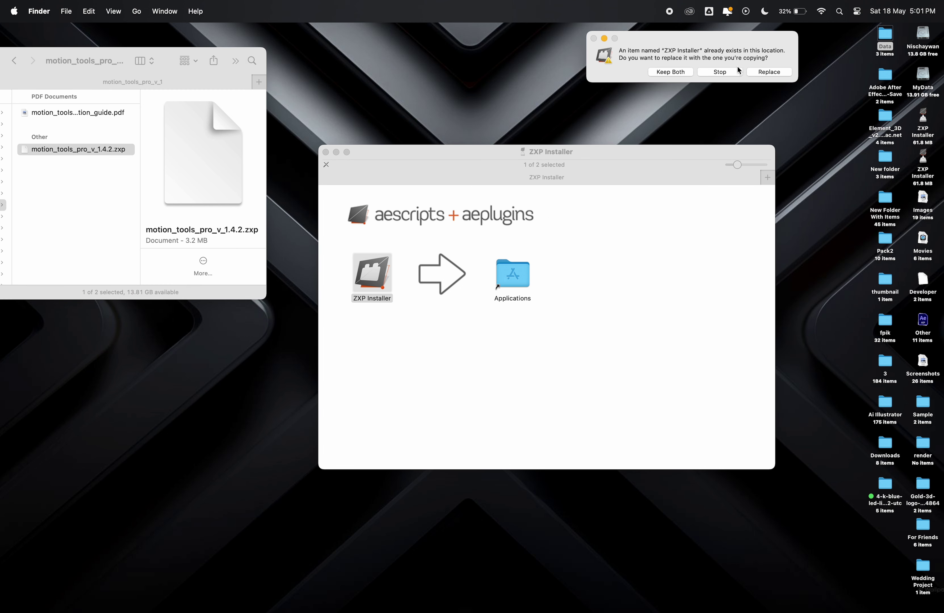
click(761, 72)
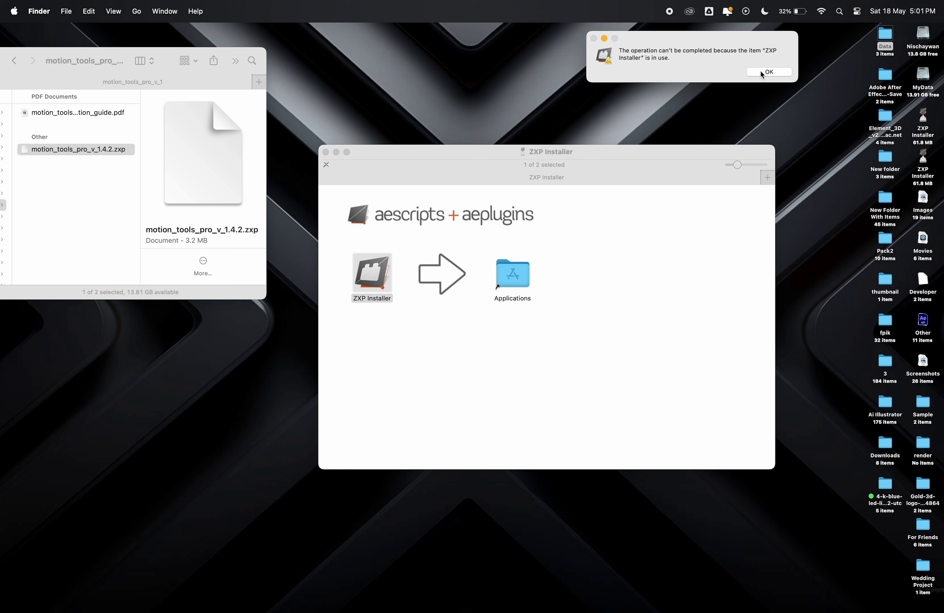
click(768, 72)
- Launch ZXP Installer from the Applications folder
double_click(499, 282)
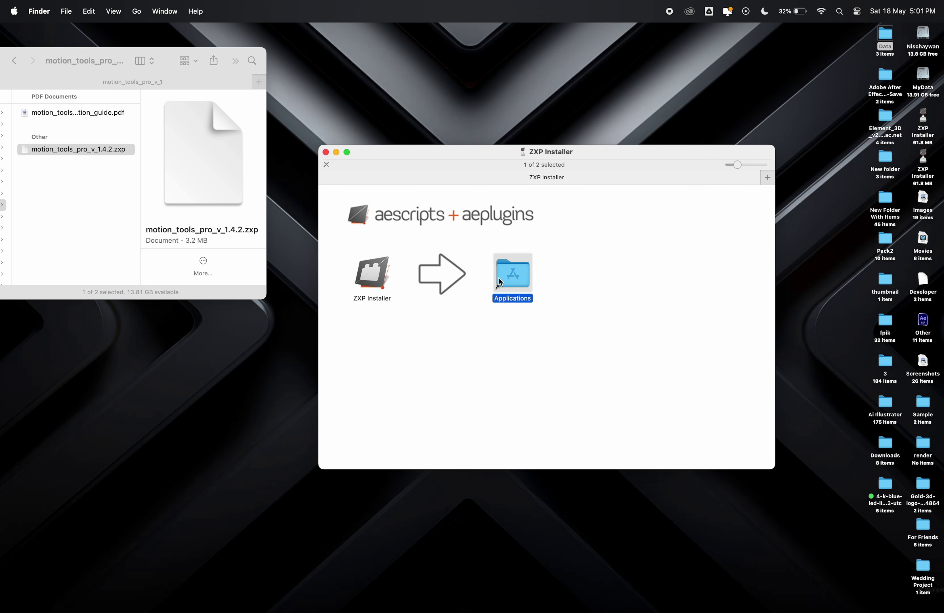
scroll(145, 283, down, 3)
scroll(144, 281, down, 5)
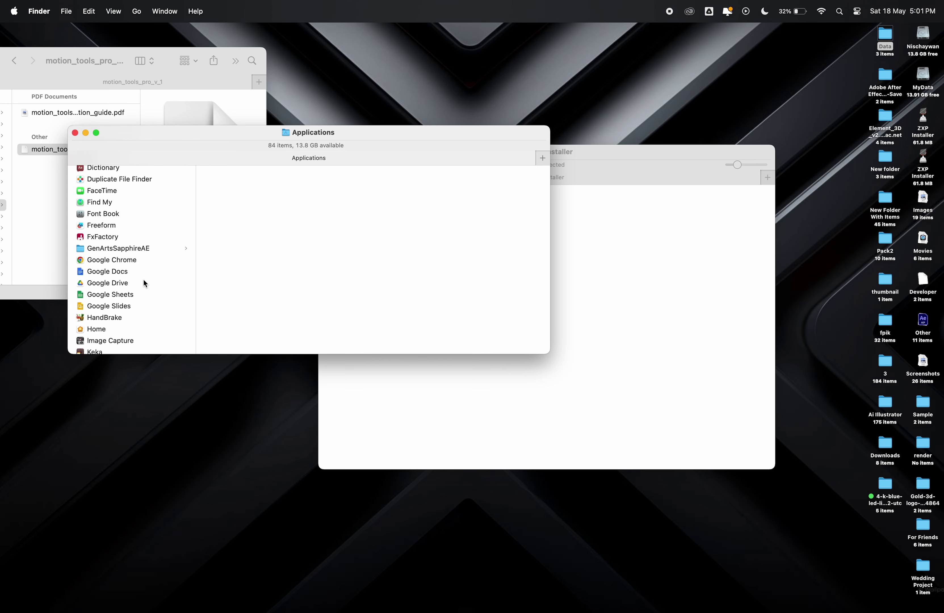
scroll(143, 280, down, 5)
scroll(144, 280, down, 5)
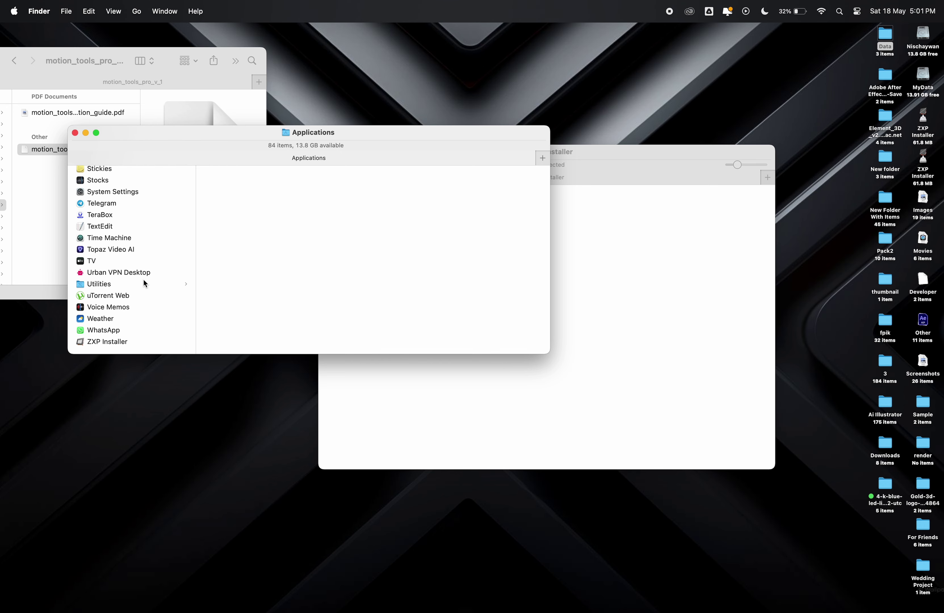
double_click(119, 344)
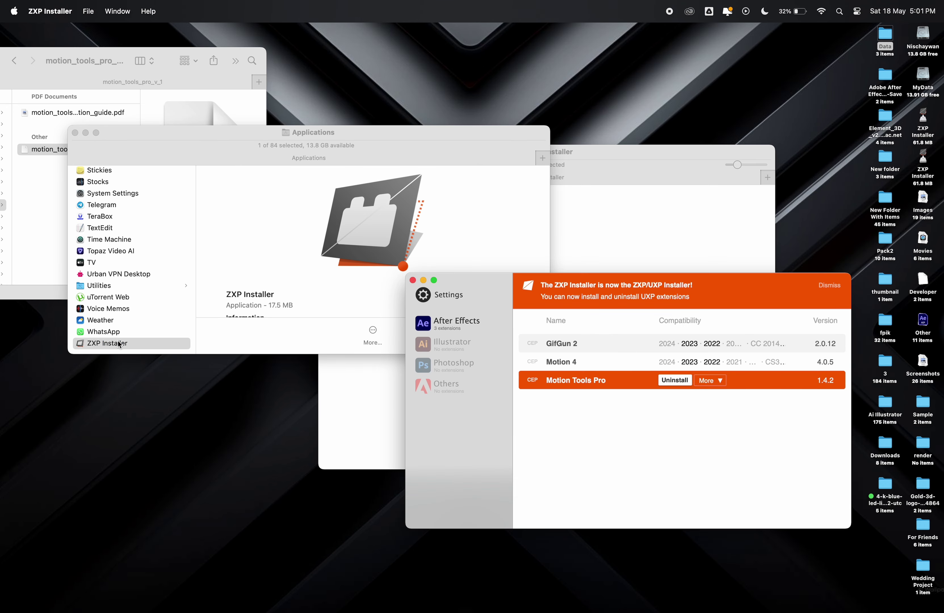
- Install motion_tools_pro_v_1.4.2.zxp through ZXP Installer, confirming and acknowledging success
click(74, 134)
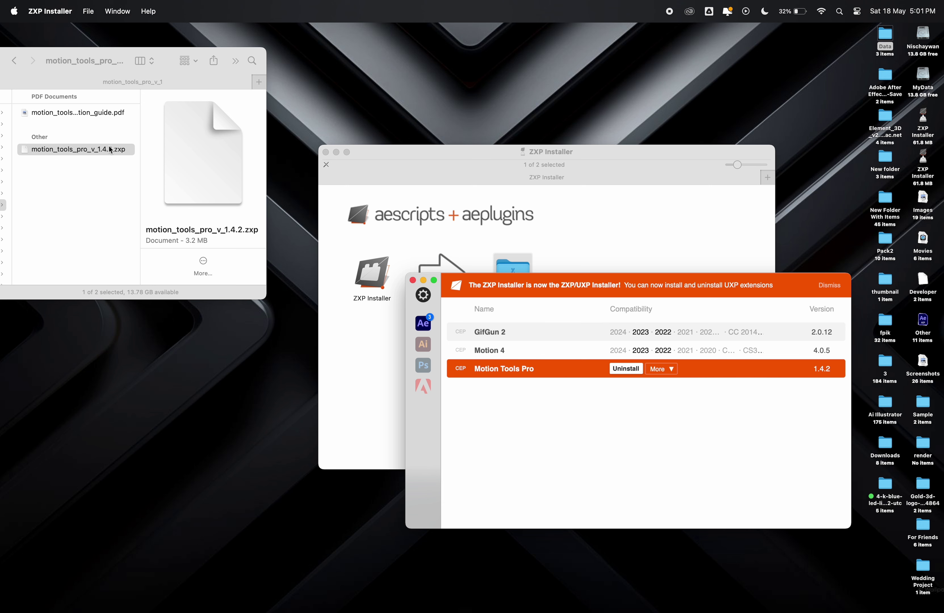
drag(111, 149, 490, 394)
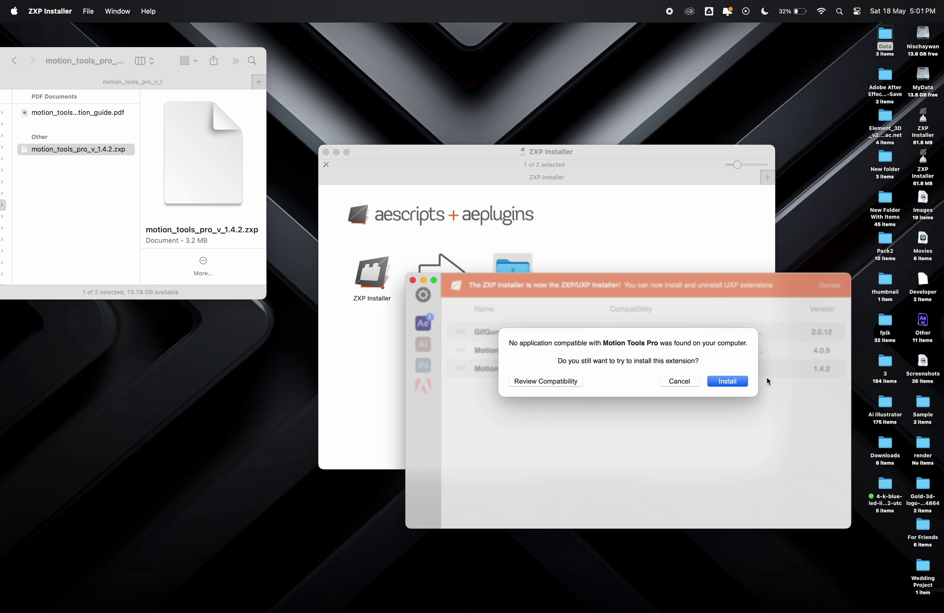
click(738, 382)
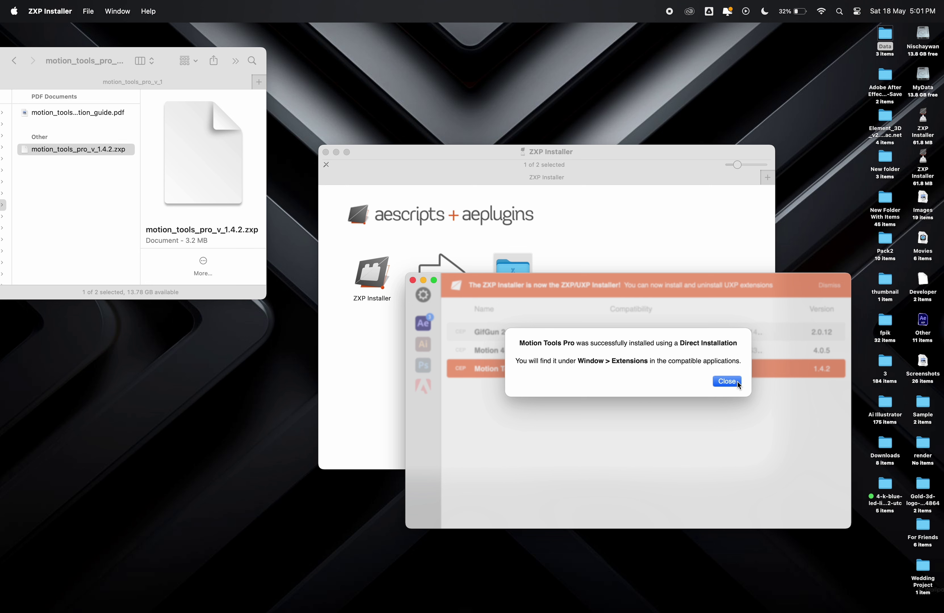
click(730, 382)
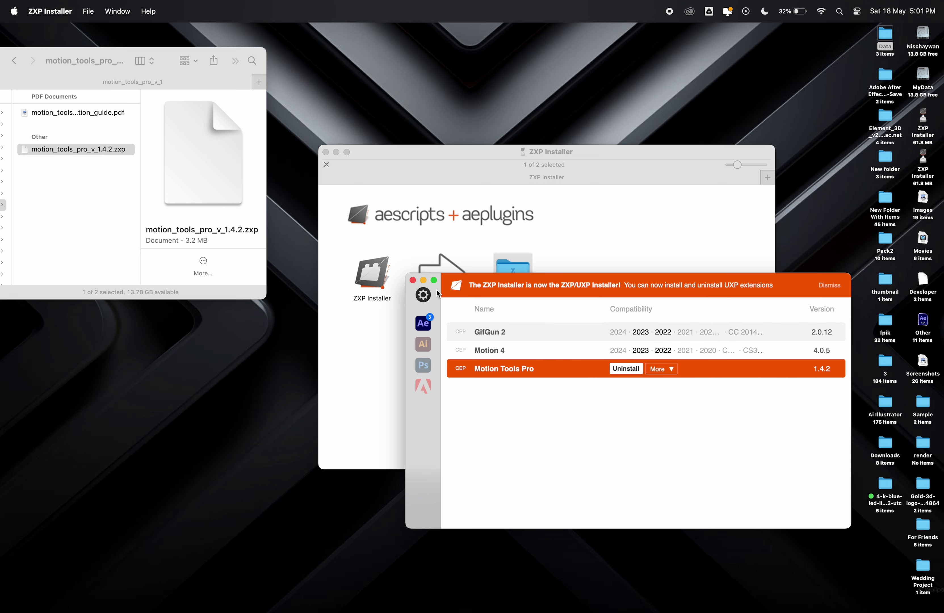
click(412, 280)
- Close the disk image and download folder windows and return to After Effects
click(327, 152)
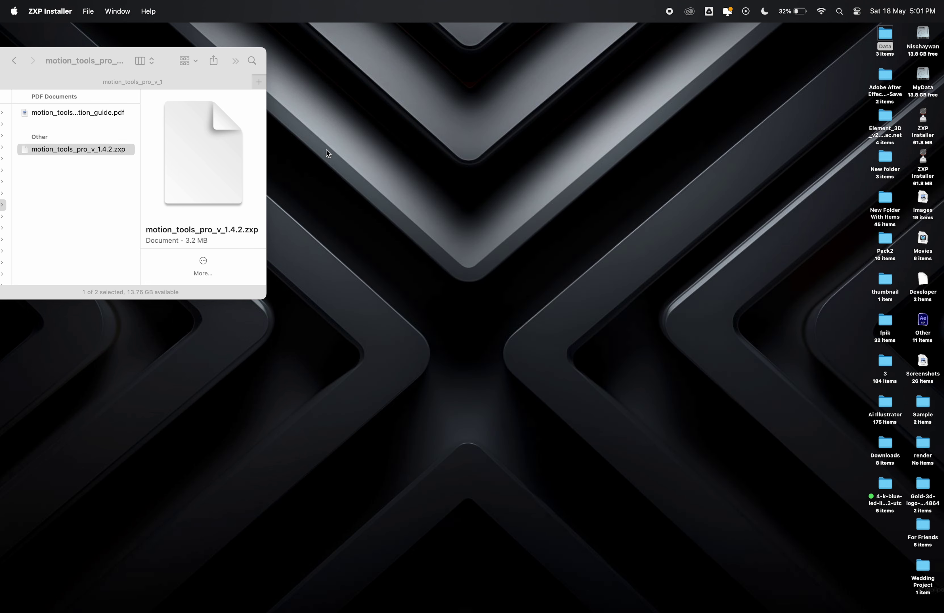
drag(154, 52, 309, 63)
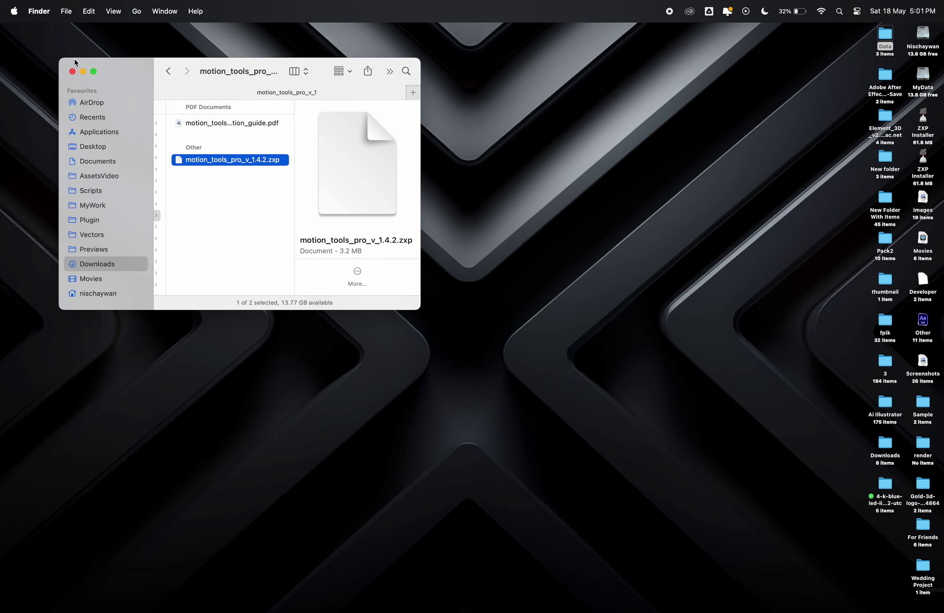
click(72, 72)
mouse_move(632, 593)
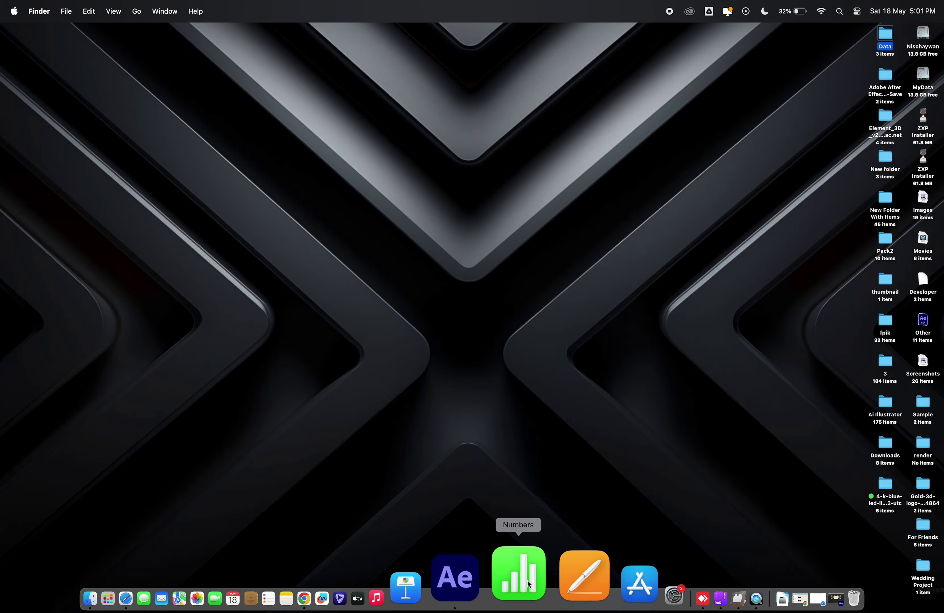
click(506, 576)
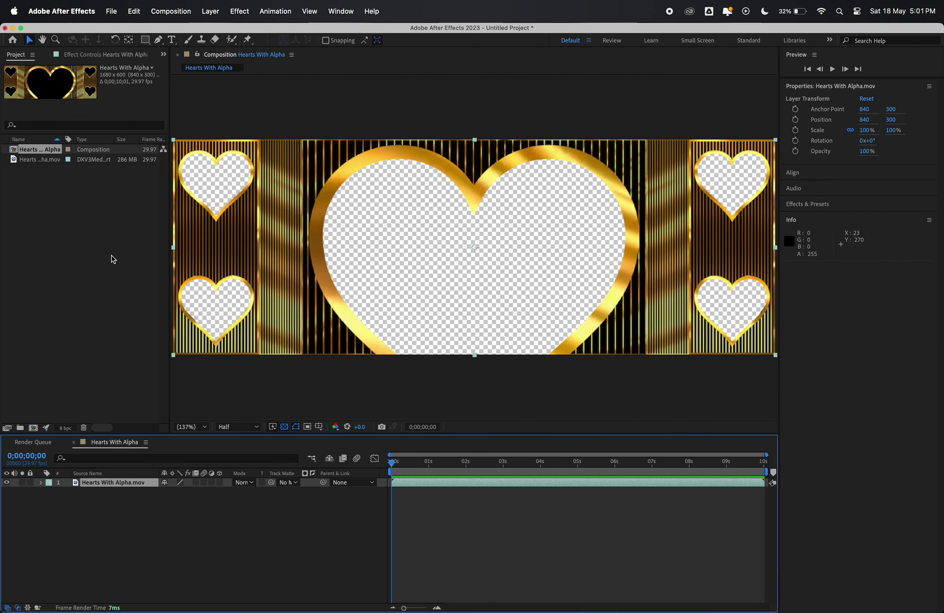
- Open Window > Extensions > Motion Tools Panel 1 and narrow the panel
click(346, 13)
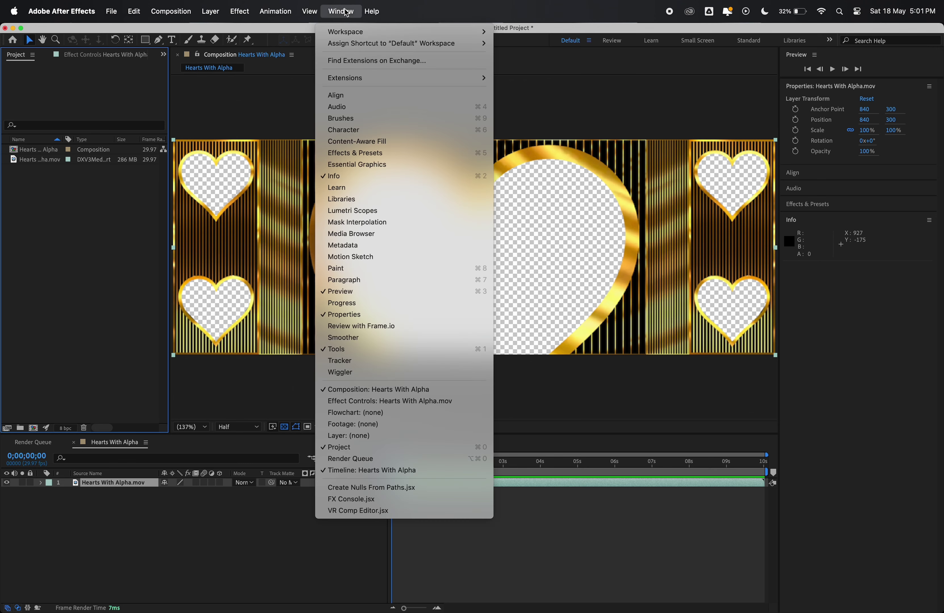
mouse_move(382, 79)
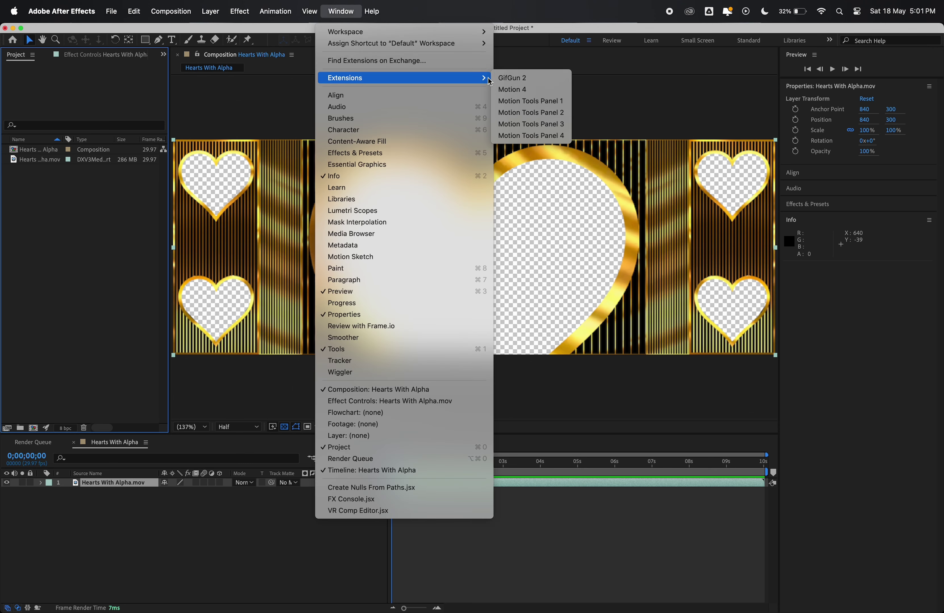
click(523, 102)
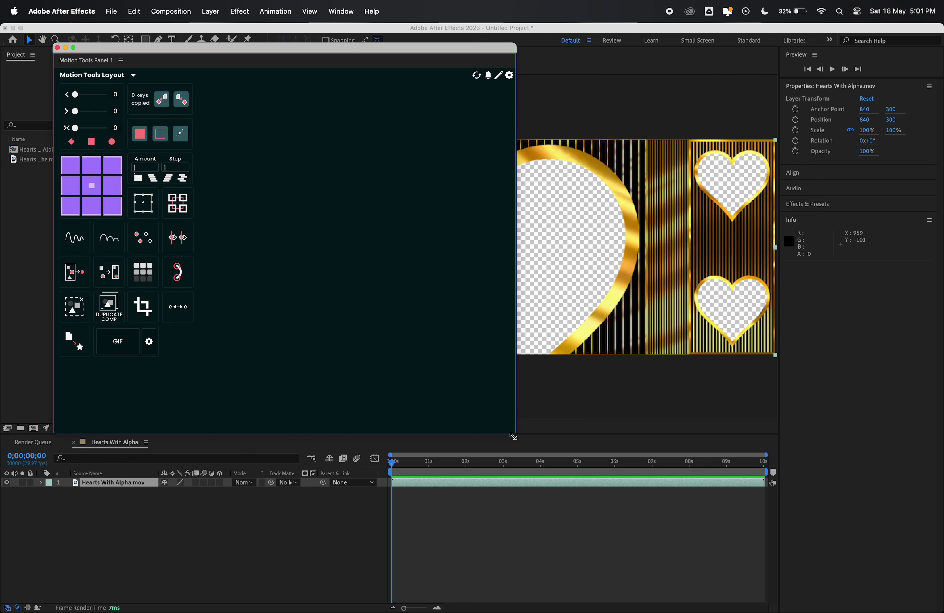
drag(513, 435, 362, 433)
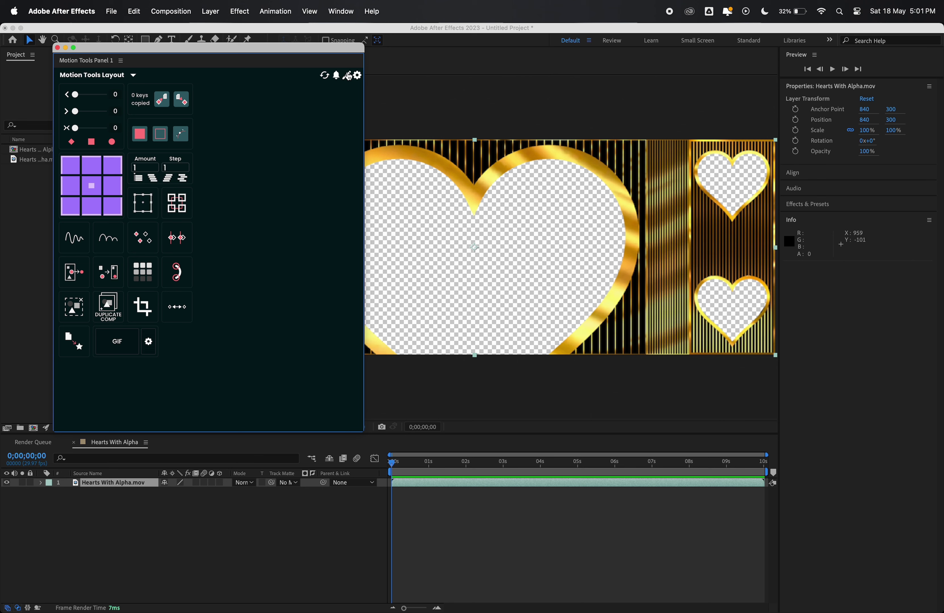
- Add the Super Gif script to the Motion Tools layout and shrink the panel to fit
click(347, 76)
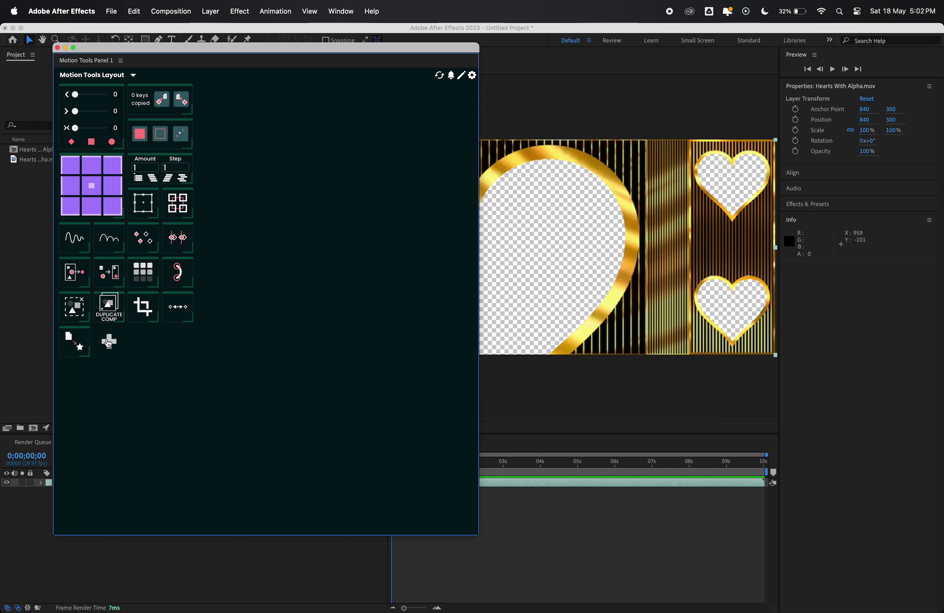
click(110, 342)
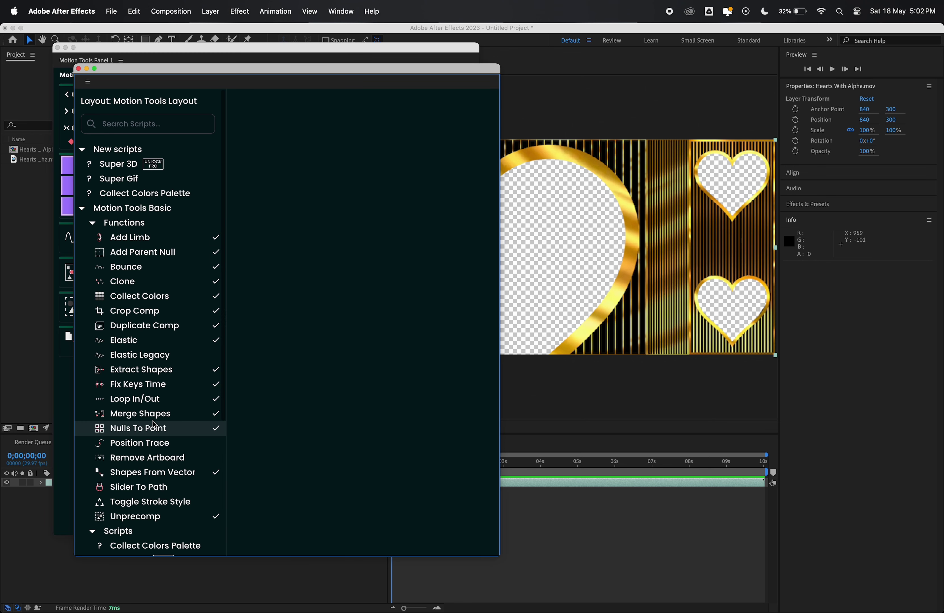
click(128, 183)
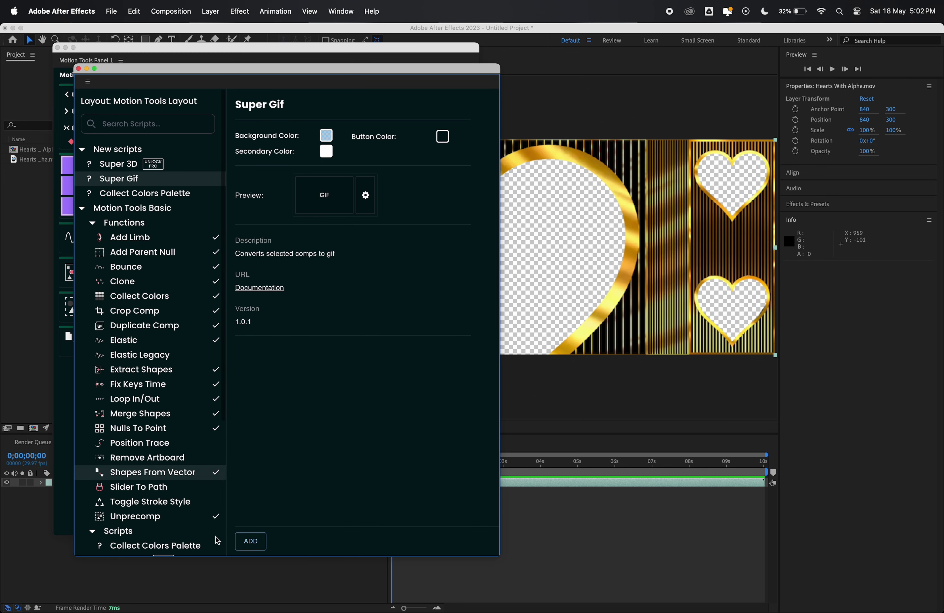
click(252, 543)
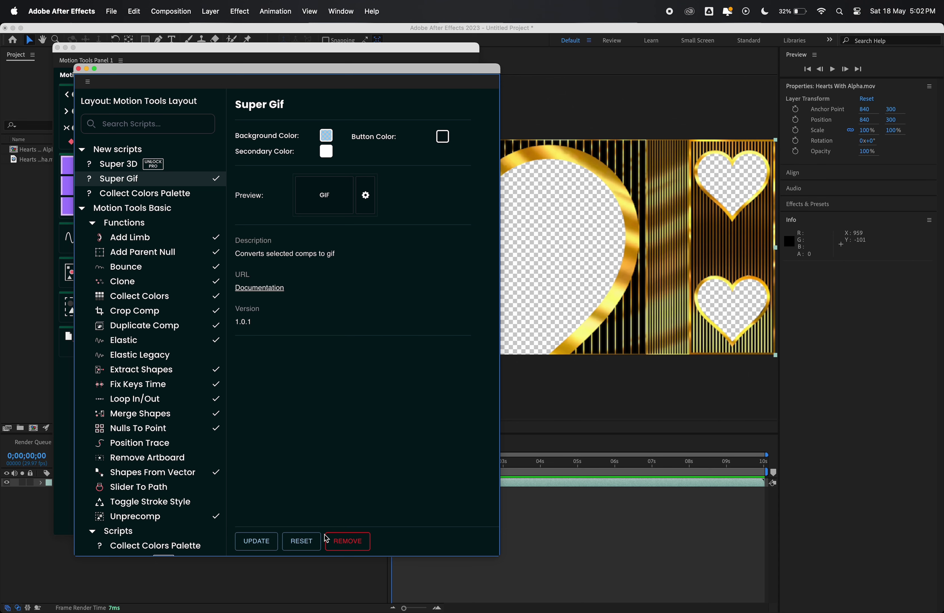
click(79, 69)
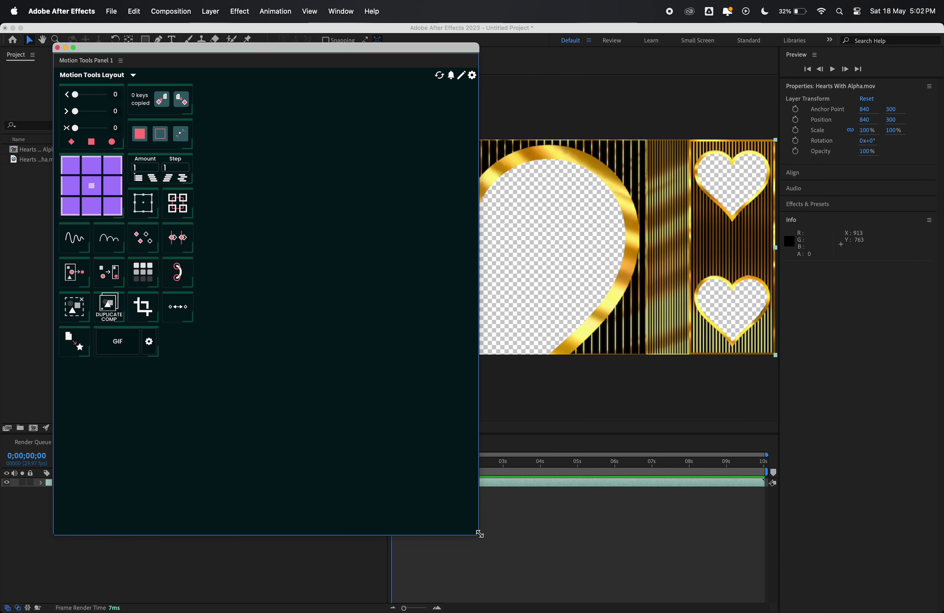
drag(480, 534, 215, 373)
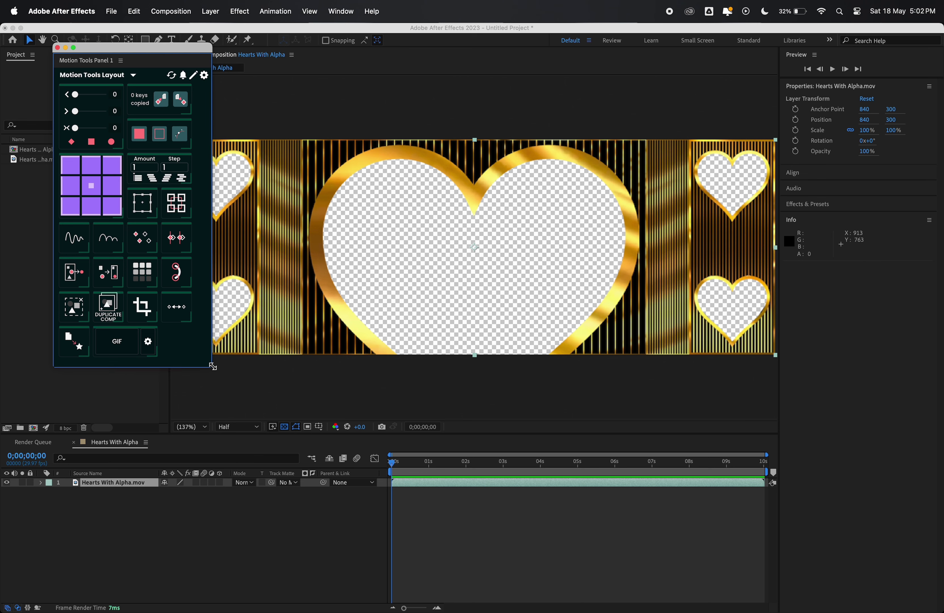
- Dock Motion Tools on the right and export Hearts With Alpha as GIF, allowing overwrite
mouse_move(128, 48)
mouse_down()
mouse_move(916, 29)
mouse_move(857, 59)
mouse_up()
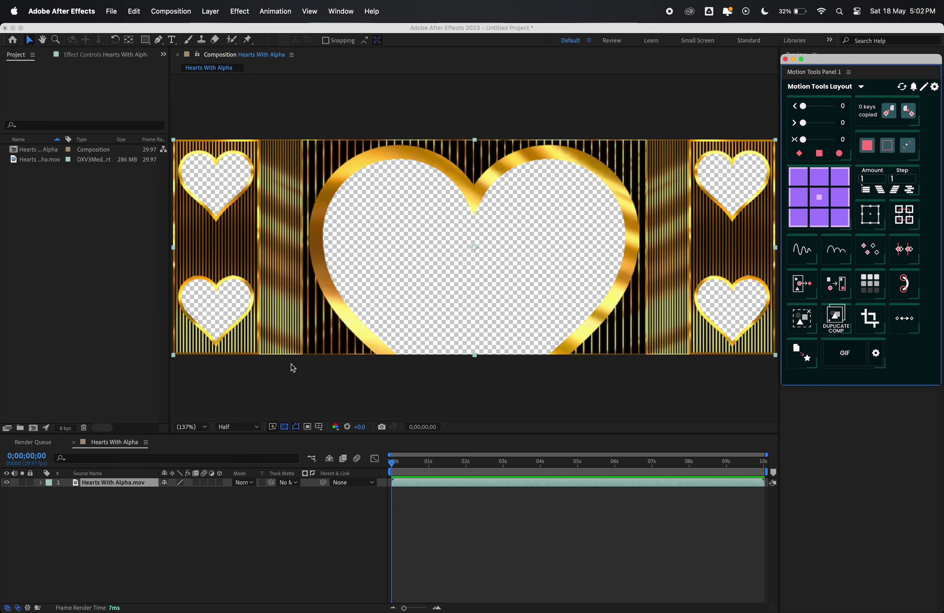
drag(393, 468, 385, 480)
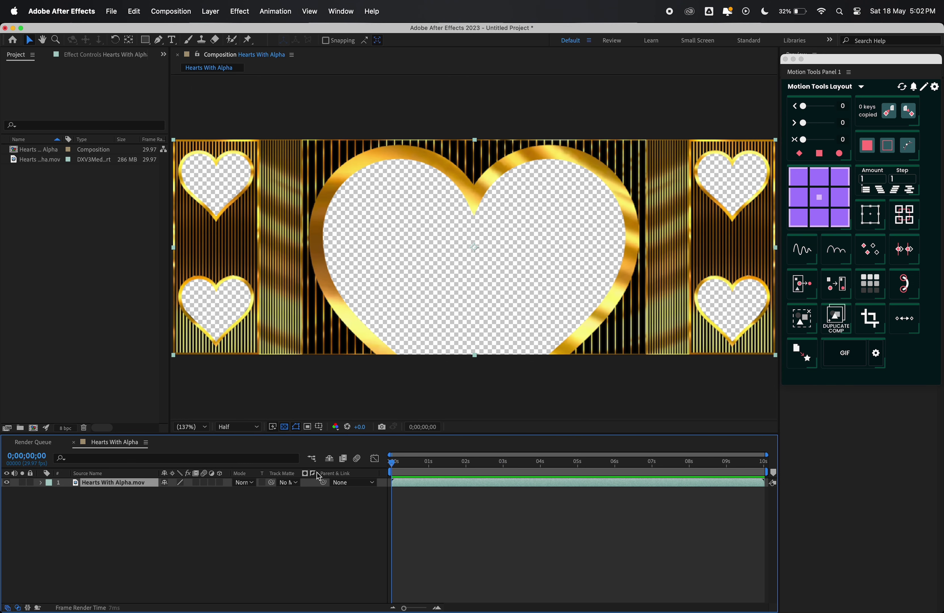
click(842, 361)
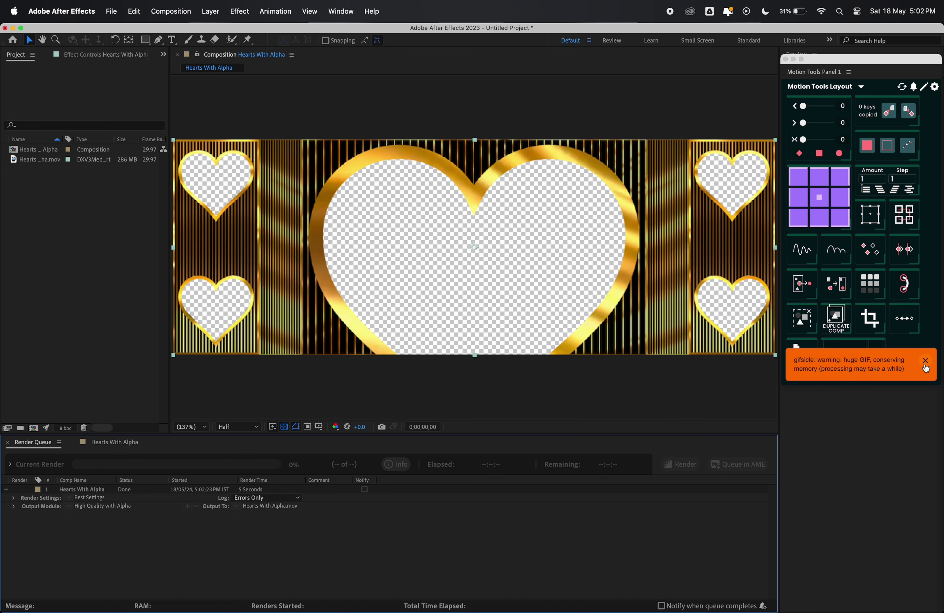
click(926, 363)
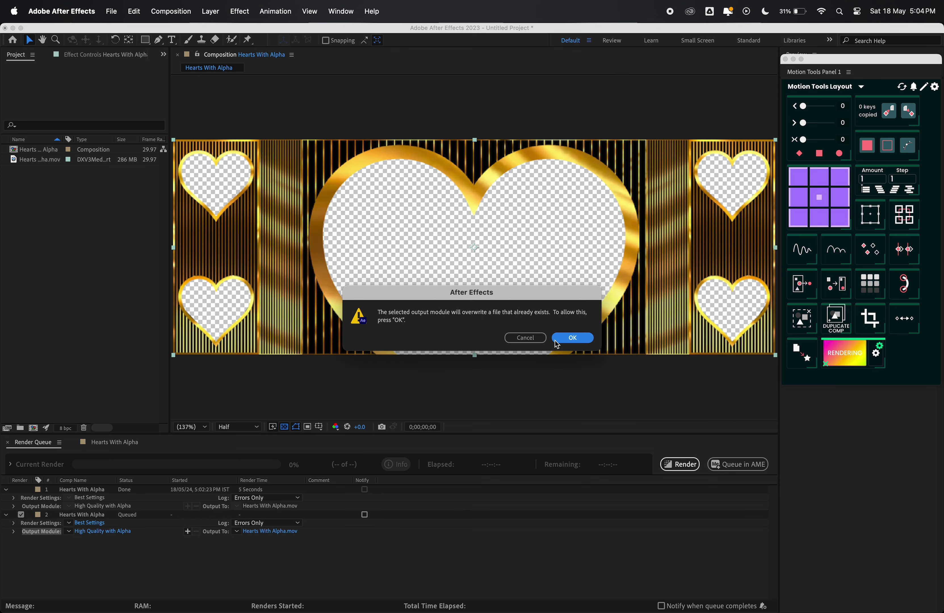
click(563, 340)
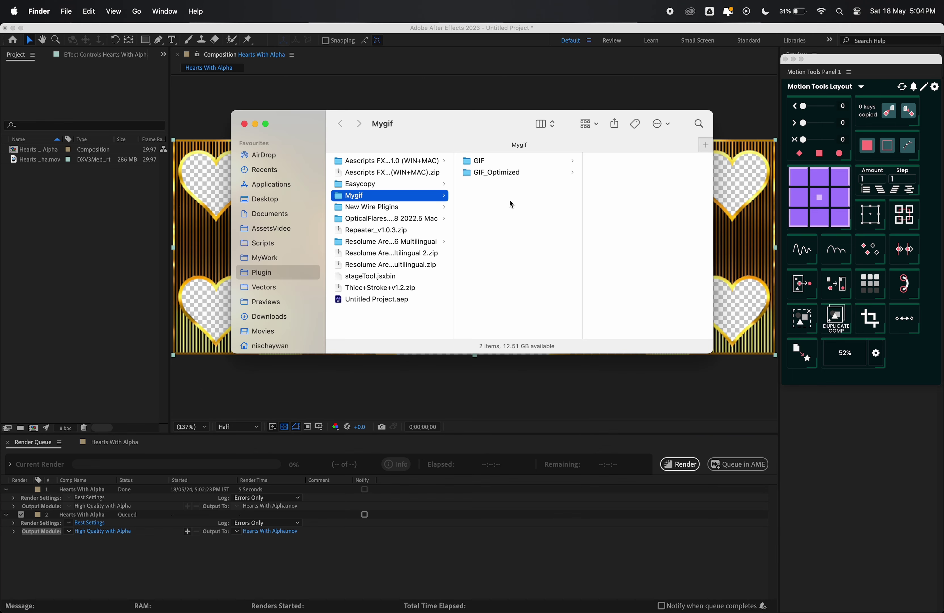
- Quick Look Hearts With Alpha_optimized.gif in the GIF_Optimized folder to check the gold hearts
click(513, 175)
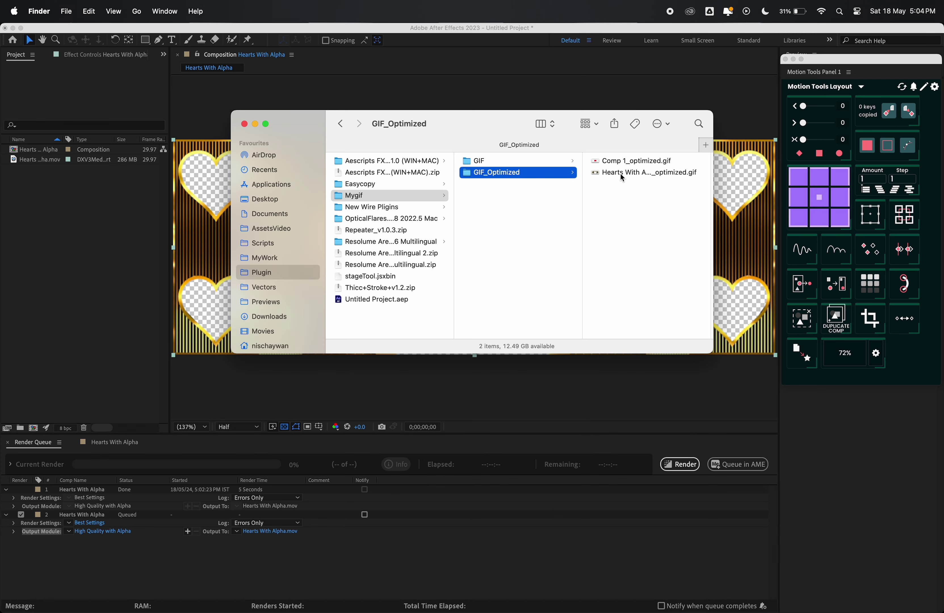
click(620, 173)
key(space)
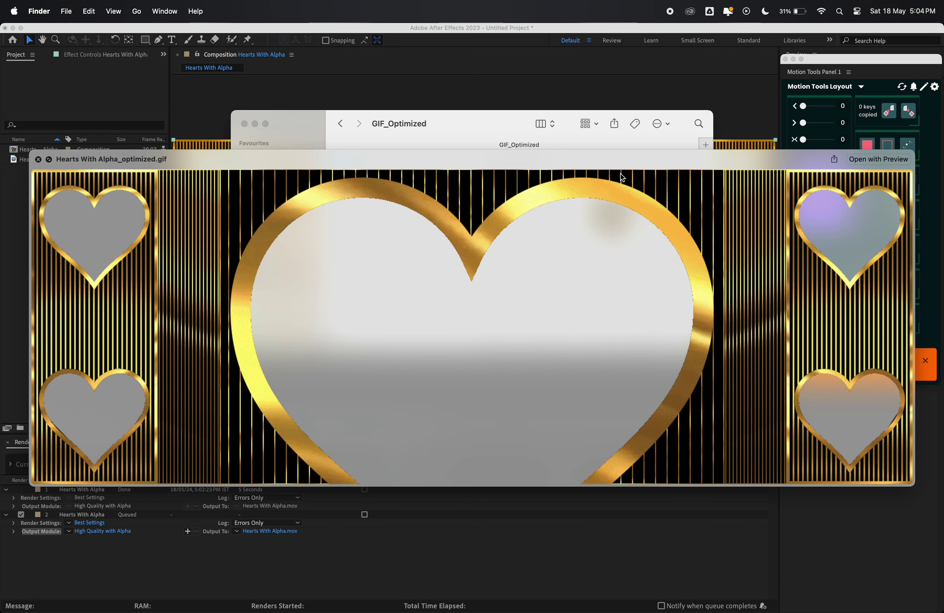
key(space)
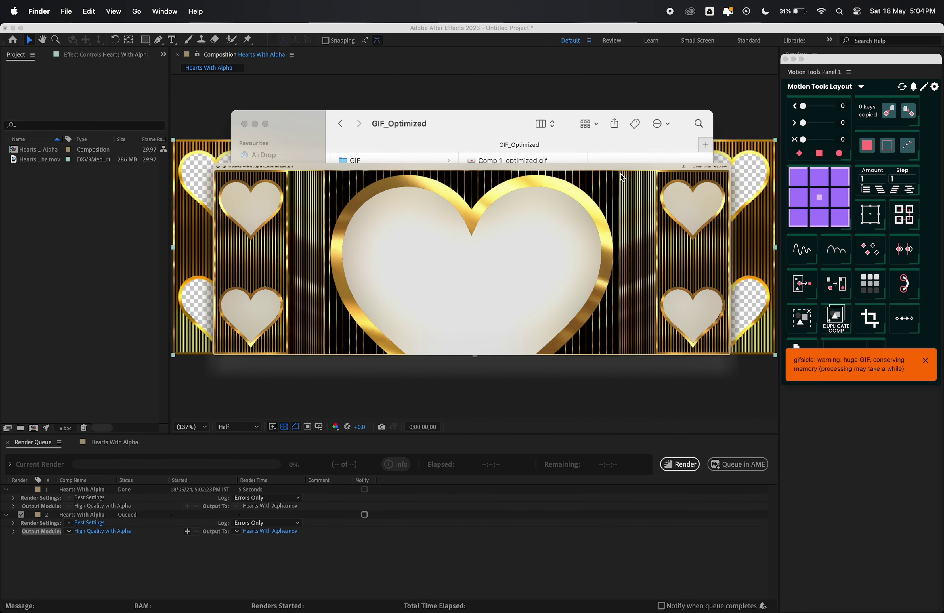